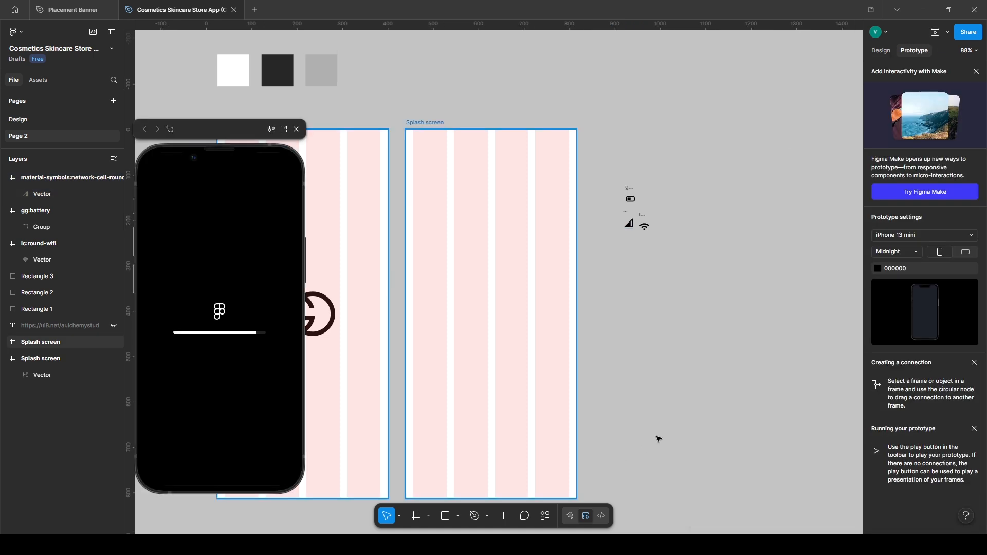
Step: Draw a rectangle about 375 × 38 across the top edge of the empty second Splash screen frame
{"action": "left_click", "coordinate": [534, 452]}
{"action": "left_click", "coordinate": [445, 515]}
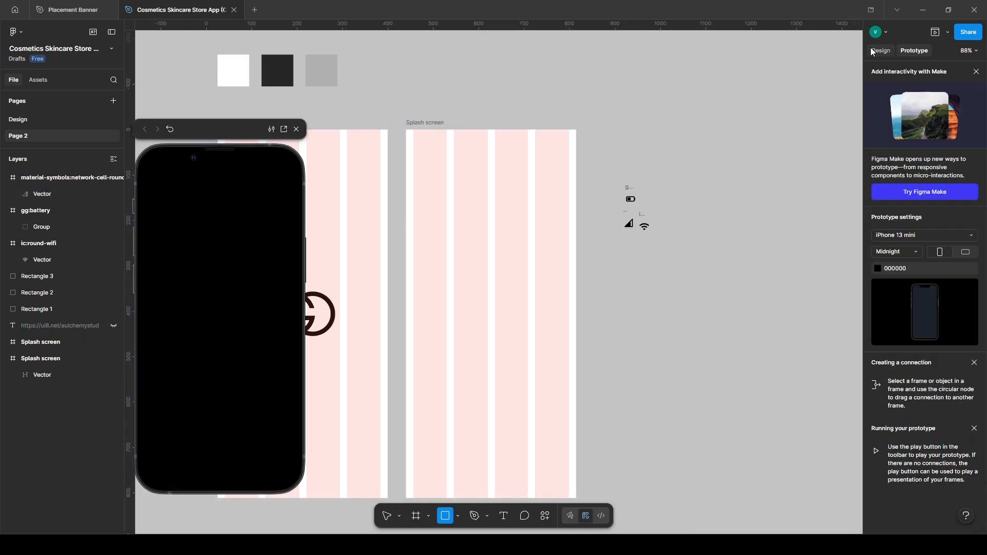
{"action": "left_click", "coordinate": [879, 51]}
{"action": "left_click_drag", "start_coordinate": [576, 129], "coordinate": [406, 147]}
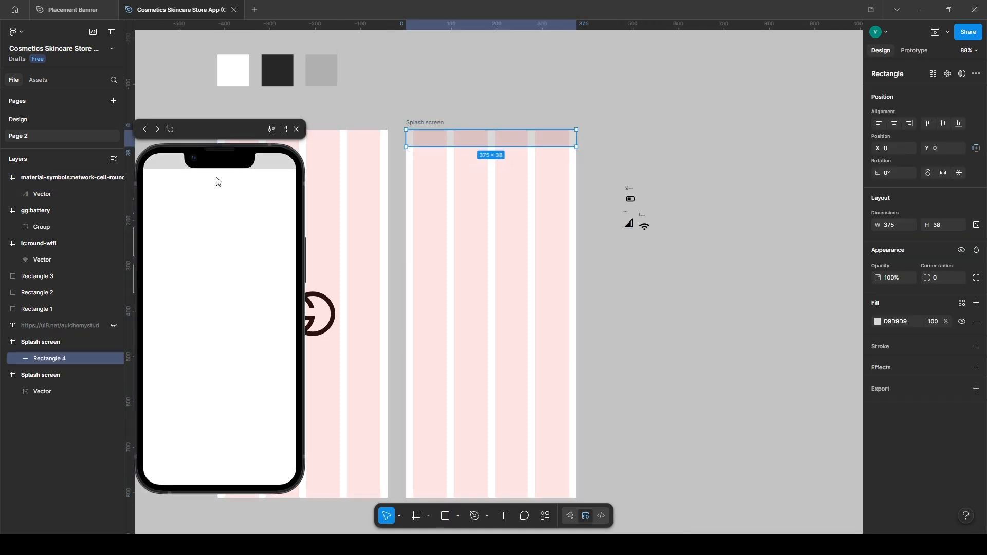
Step: Place the battery, signal and Wi-Fi icons at the right end of the grey bar and align their vertical centers with it
{"action": "left_click_drag", "start_coordinate": [631, 199], "coordinate": [564, 141]}
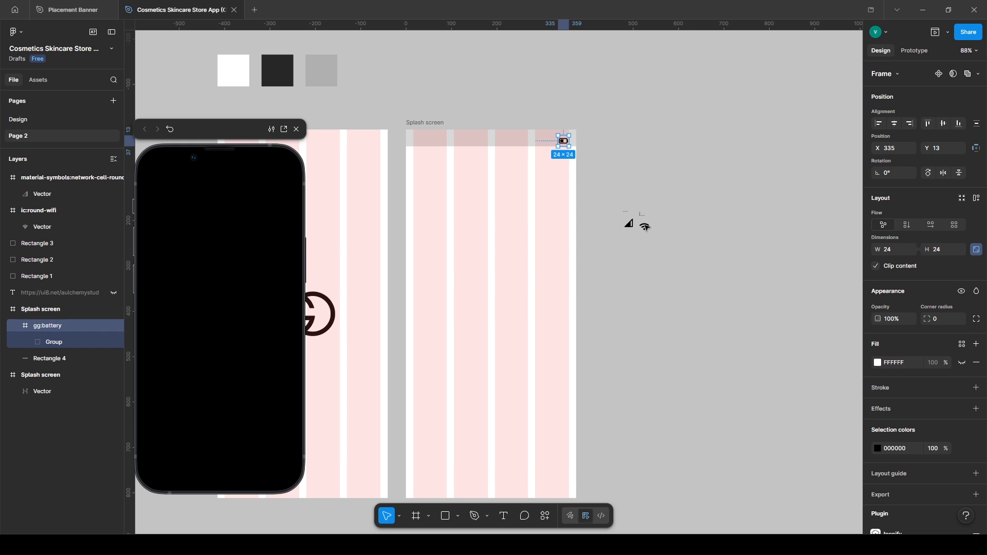
{"action": "left_click_drag", "start_coordinate": [660, 243], "coordinate": [553, 144]}
{"action": "left_click", "coordinate": [529, 111]}
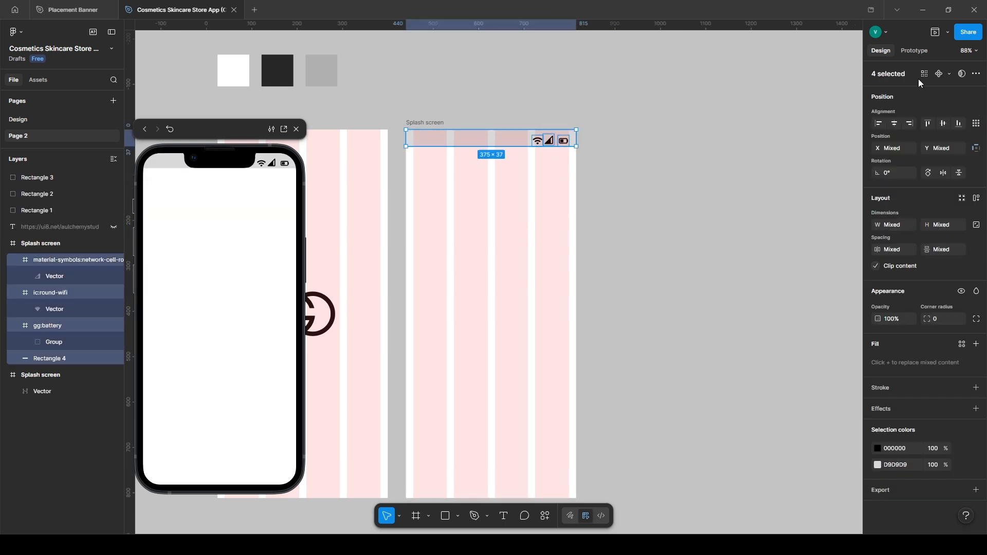
{"action": "left_click", "coordinate": [945, 124]}
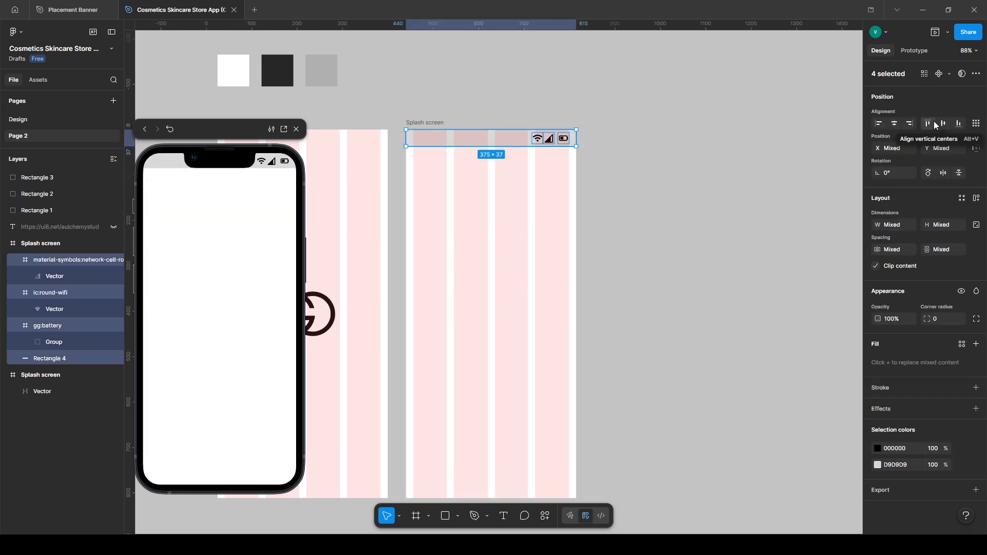
Step: Add the time text 9:14 at the left end of the grey bar in Inter Medium, size 14, color style 02
{"action": "key", "text": "ctrl+v"}
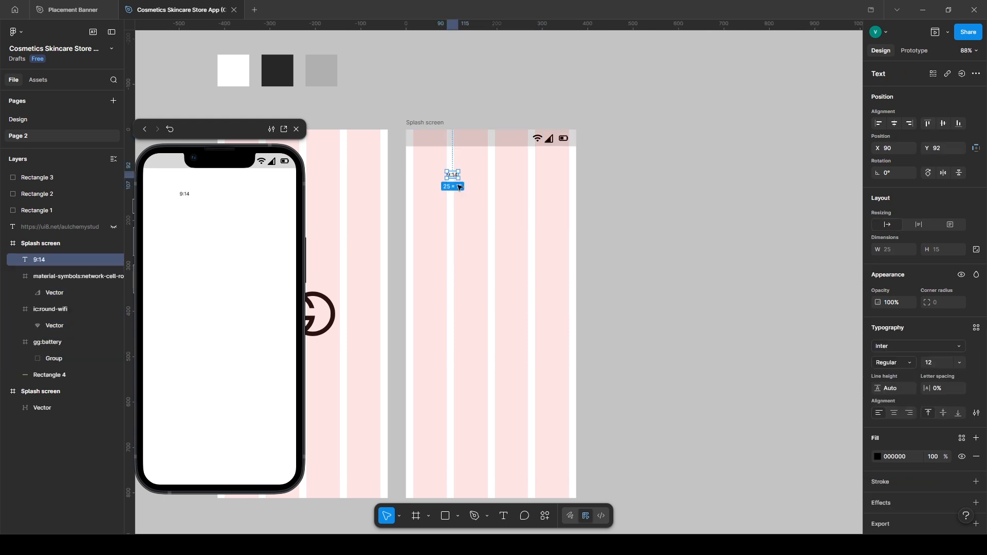
{"action": "left_click_drag", "start_coordinate": [452, 178], "coordinate": [427, 142]}
{"action": "left_click_drag", "start_coordinate": [426, 141], "coordinate": [426, 143]}
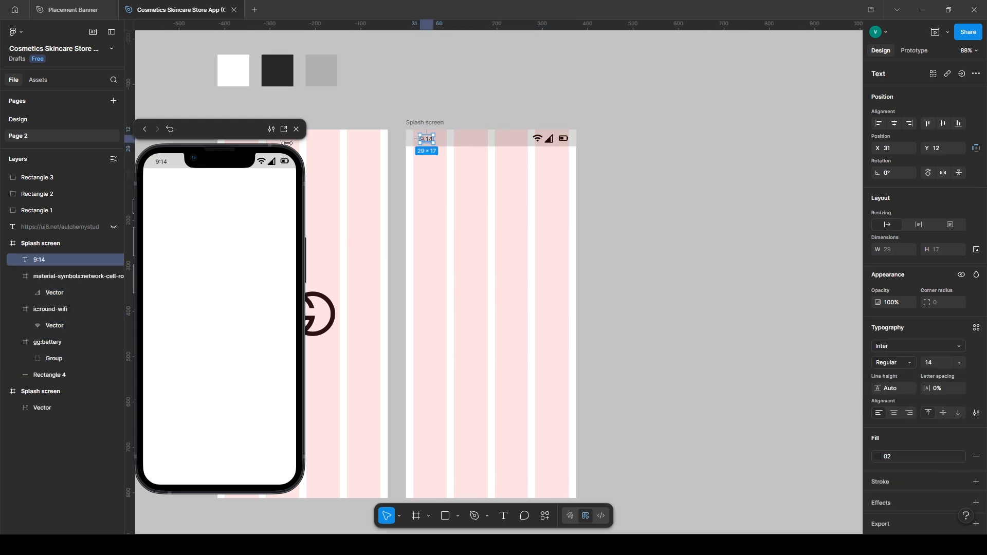
{"action": "left_click", "coordinate": [893, 363]}
{"action": "left_click", "coordinate": [894, 375]}
Step: Group the time text, the three icons and the grey rectangle, and name the group Status bar
{"action": "left_click_drag", "start_coordinate": [397, 132], "coordinate": [635, 151]}
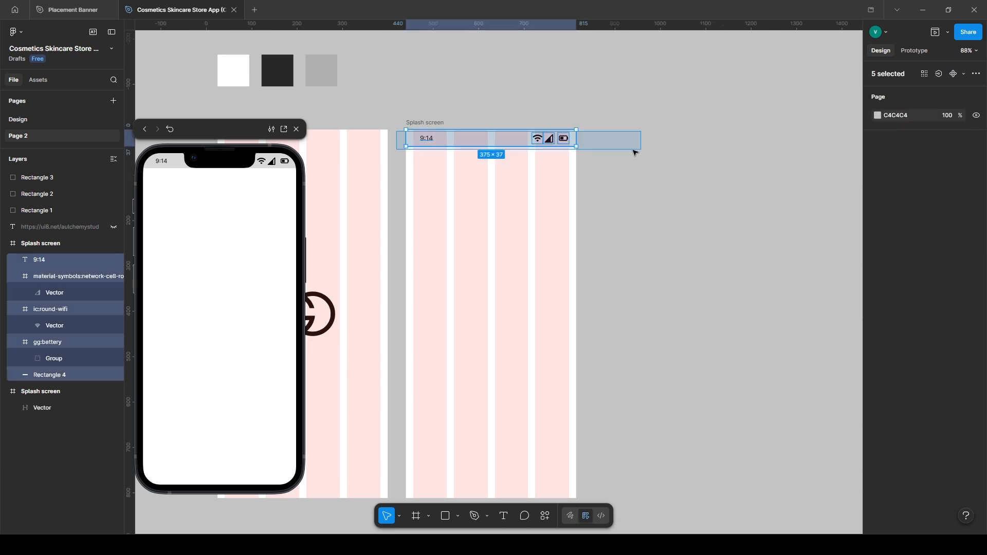
{"action": "key", "text": "ctrl+g"}
{"action": "left_click", "coordinate": [48, 258]}
{"action": "type", "text": "Status bar"}
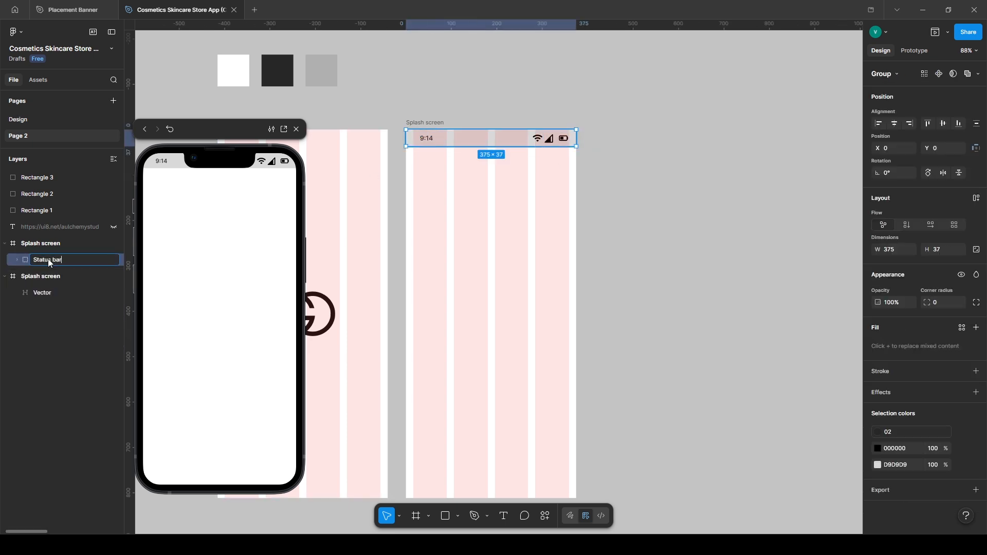
{"action": "key", "text": "Return"}
Step: Rename the Splash screen frame containing the status bar as Intro 1
{"action": "left_click", "coordinate": [424, 122]}
{"action": "type", "text": "Intro 1"}
{"action": "left_click", "coordinate": [436, 97]}
Step: Find and run the Unsplash plugin
{"action": "left_click", "coordinate": [545, 516]}
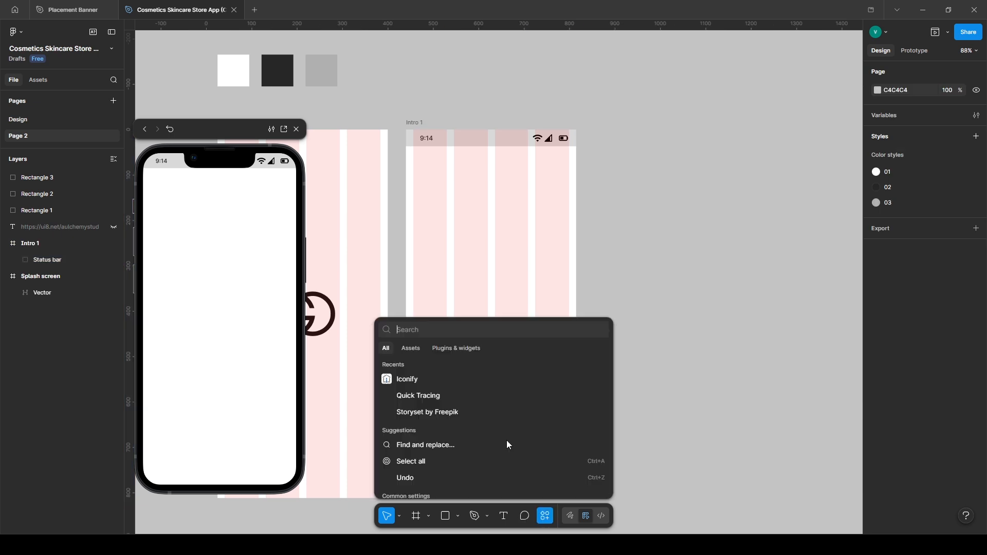
{"action": "left_click", "coordinate": [457, 348]}
{"action": "type", "text": "unsp"}
{"action": "key", "text": "Return"}
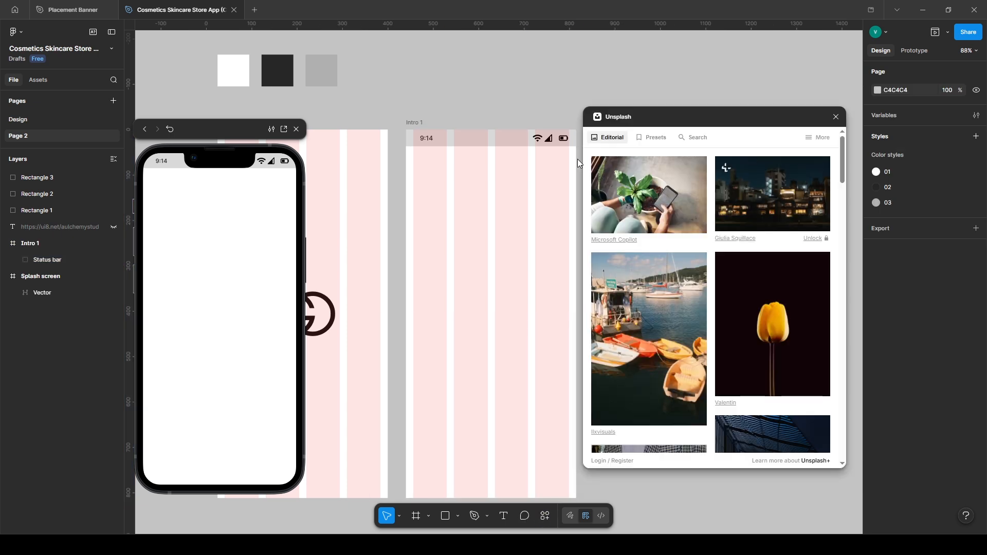
Step: Search Unsplash for fashion, insert the photo of the woman in the yellow outfit, and close the plugin
{"action": "left_click", "coordinate": [698, 140]}
{"action": "type", "text": "fashion"}
{"action": "key", "text": "Return"}
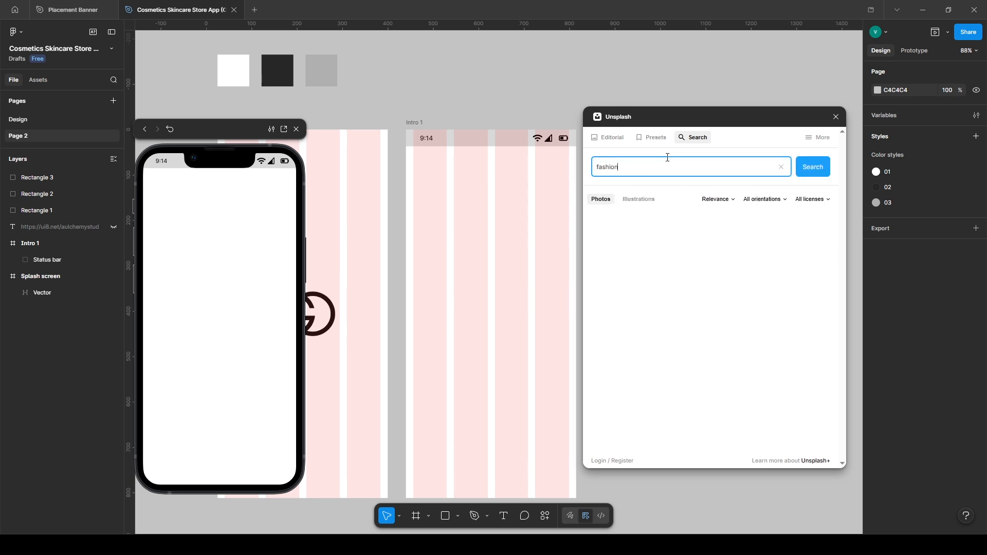
{"action": "scroll", "coordinate": [764, 271], "scroll_direction": "down", "scroll_amount": 6}
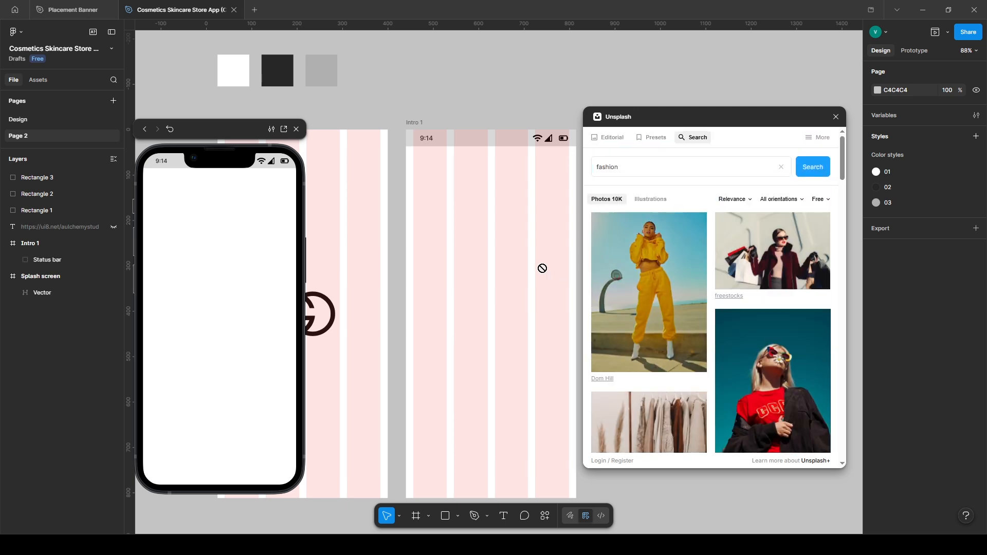
{"action": "left_click_drag", "start_coordinate": [541, 269], "coordinate": [565, 234]}
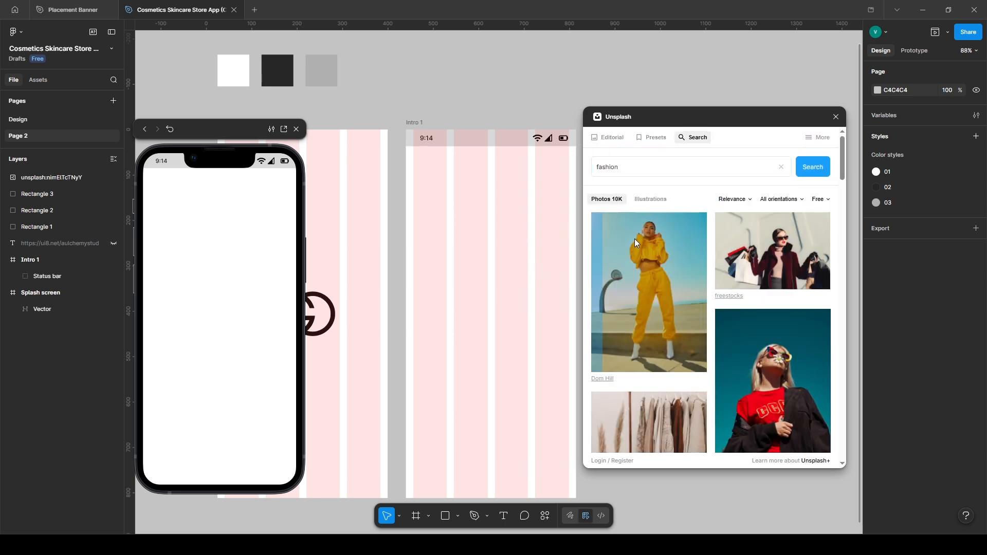
{"action": "left_click", "coordinate": [837, 117]}
Step: Shrink the fashion photo to about 284 × 394 and place it inside the Intro 1 frame beneath the Status bar layer
{"action": "left_click", "coordinate": [532, 225]}
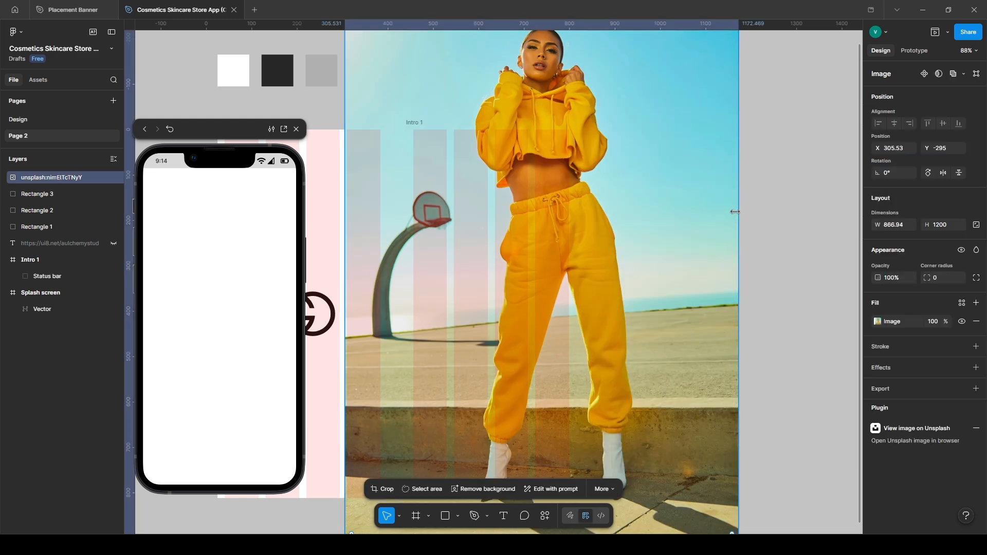
{"action": "left_click_drag", "start_coordinate": [739, 215], "coordinate": [607, 214]}
{"action": "left_click_drag", "start_coordinate": [527, 232], "coordinate": [463, 189]}
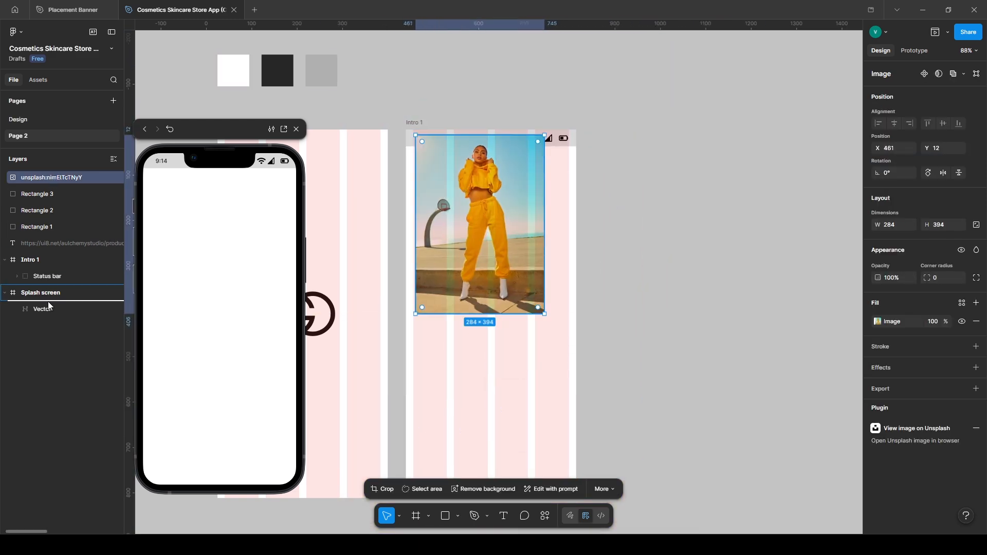
{"action": "left_click_drag", "start_coordinate": [48, 301], "coordinate": [61, 283]}
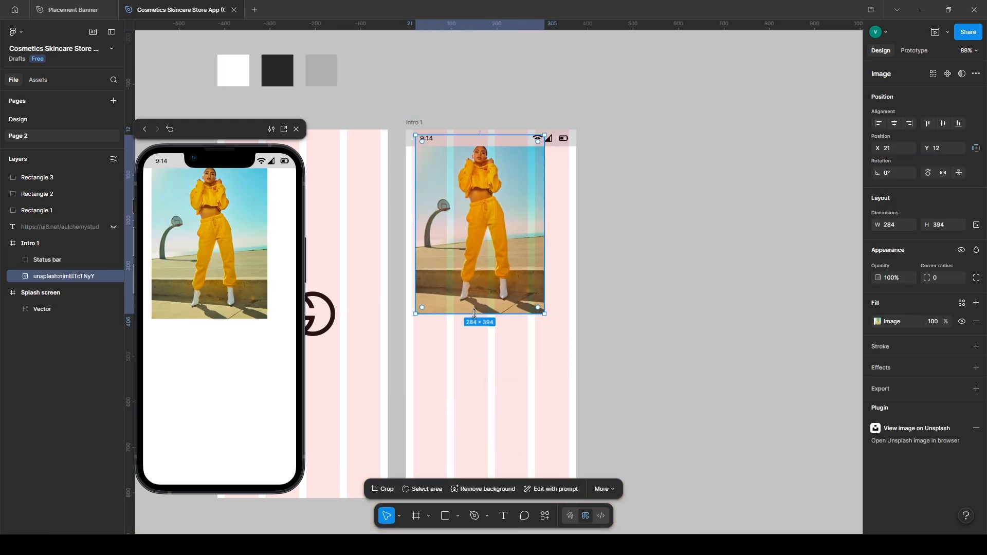
Step: Enlarge the fashion photo to about 490 × 681 so it covers the full width of Intro 1, with the woman centered
{"action": "left_click_drag", "start_coordinate": [499, 313], "coordinate": [499, 444]}
{"action": "left_click_drag", "start_coordinate": [512, 395], "coordinate": [515, 395]}
{"action": "key", "text": "Escape"}
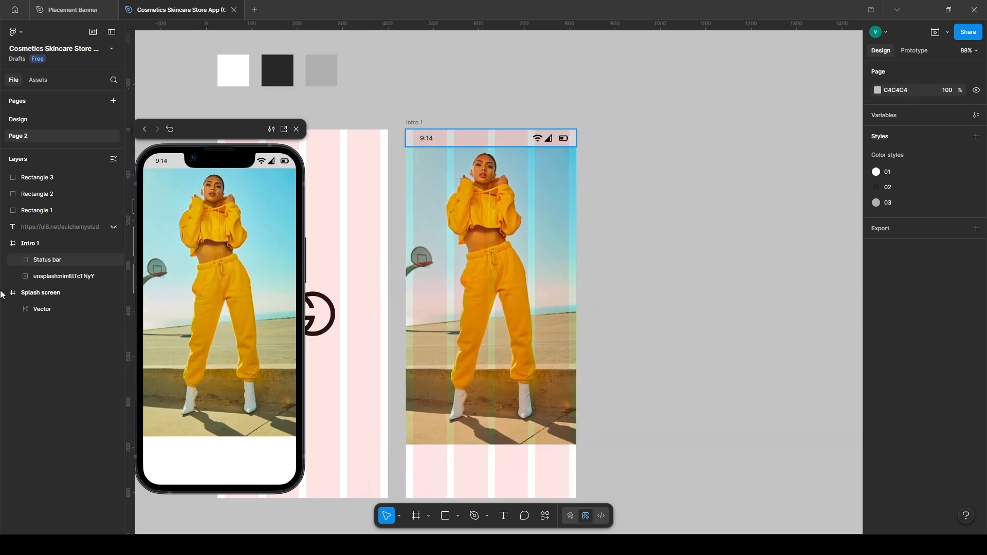
Step: Hide the grey background rectangle in the Status bar group and move the fashion photo up to the top edge of Intro 1
{"action": "left_click", "coordinate": [20, 260]}
{"action": "left_click", "coordinate": [20, 261]}
{"action": "left_click", "coordinate": [102, 390]}
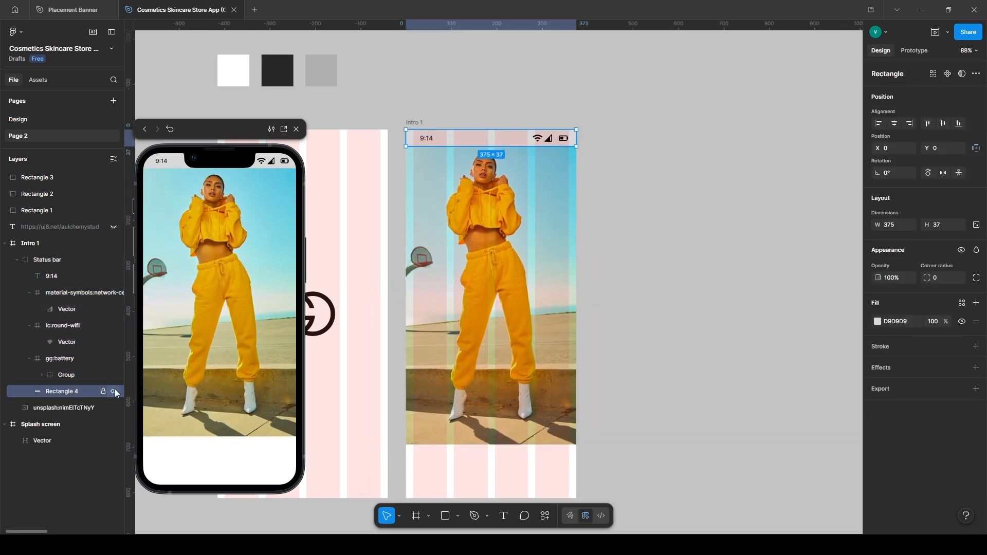
{"action": "left_click", "coordinate": [706, 282]}
{"action": "left_click_drag", "start_coordinate": [522, 264], "coordinate": [521, 258]}
{"action": "left_click", "coordinate": [687, 313]}
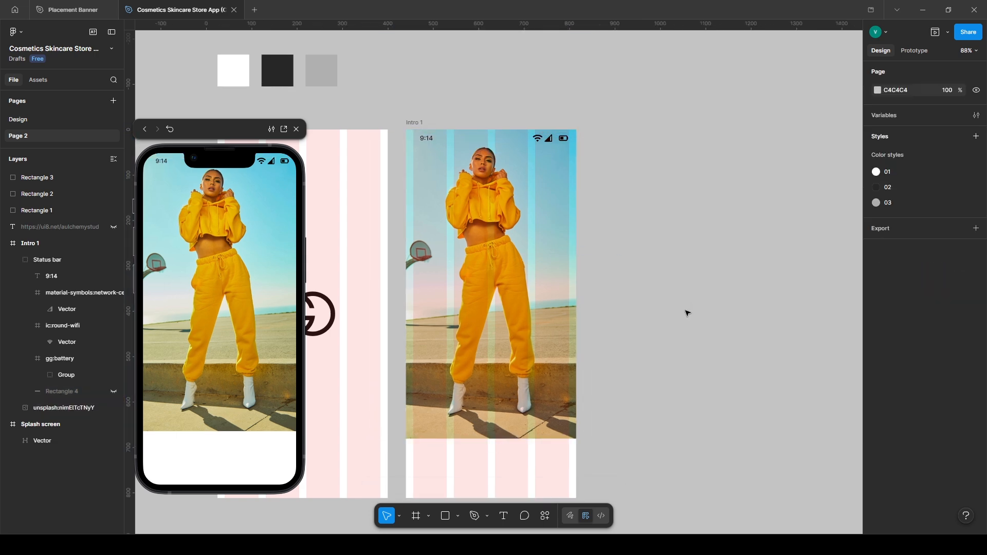
Step: Turn the fashion photo black and white by reducing its image fill's saturation to the minimum
{"action": "left_click", "coordinate": [565, 413]}
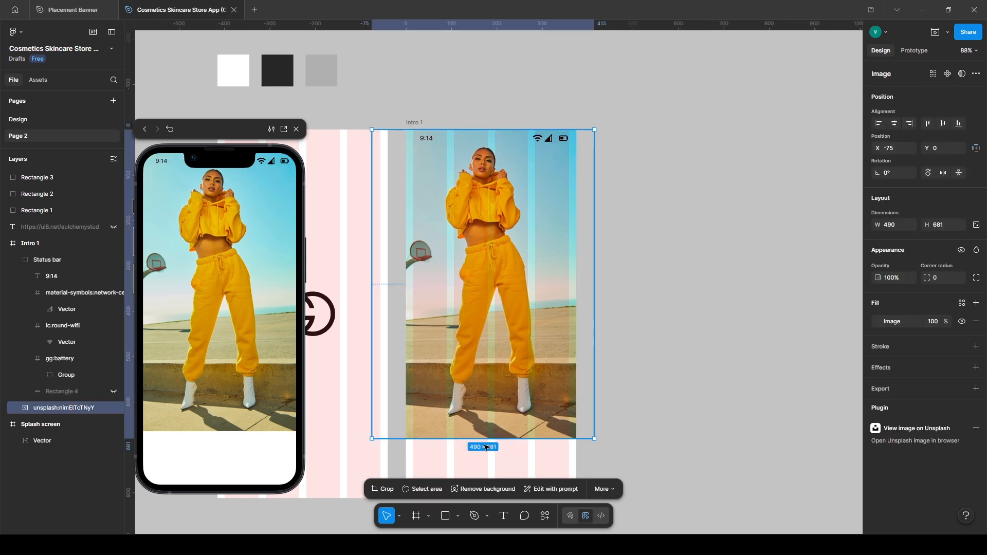
{"action": "left_click", "coordinate": [961, 306]}
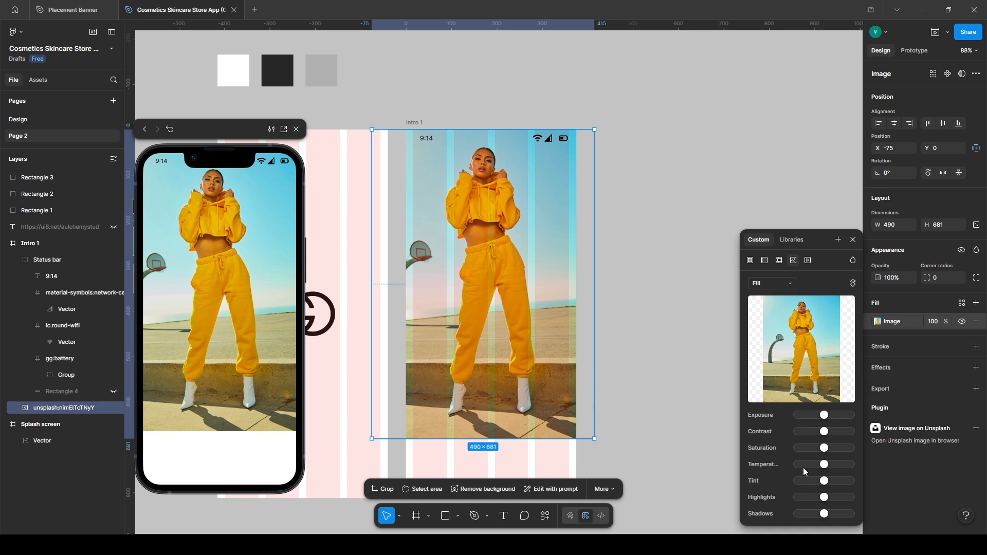
{"action": "left_click_drag", "start_coordinate": [826, 450], "coordinate": [781, 451]}
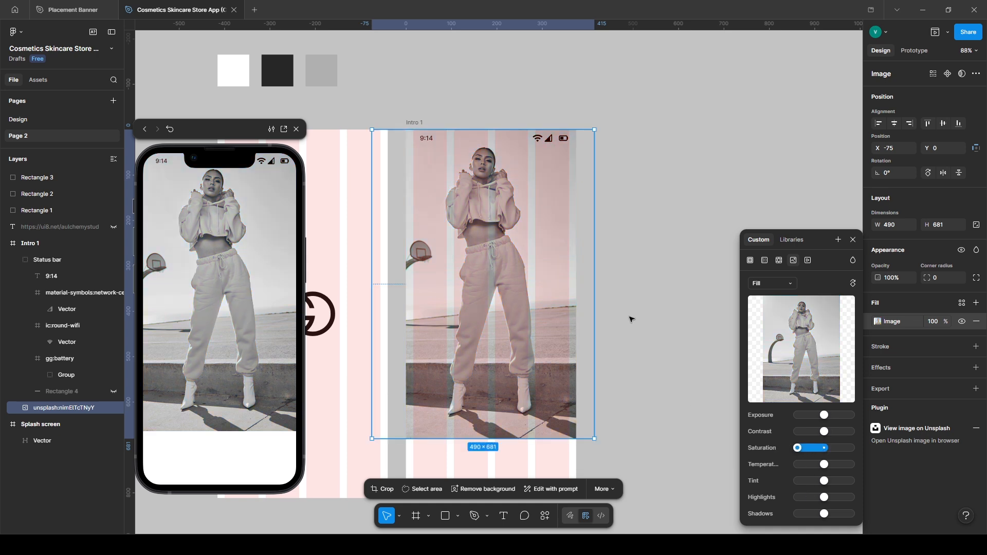
{"action": "left_click", "coordinate": [674, 286]}
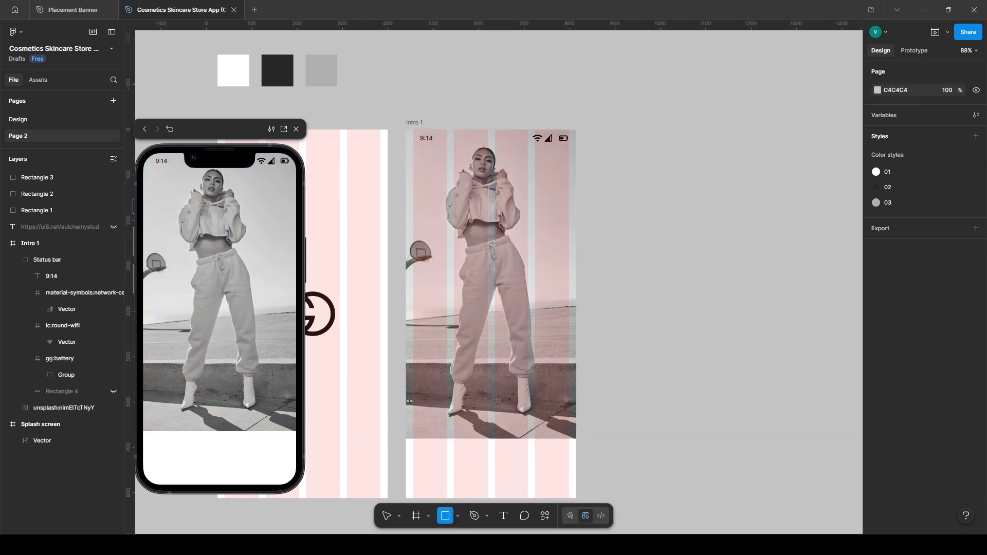
Step: Draw a 375-wide rectangle across the bottom of Intro 1, fill it with color style 01, and extend its height to about 245
{"action": "mouse_move", "coordinate": [409, 402]}
{"action": "left_mouse_down"}
{"action": "mouse_move", "coordinate": [552, 501]}
{"action": "mouse_move", "coordinate": [576, 498]}
{"action": "left_mouse_up"}
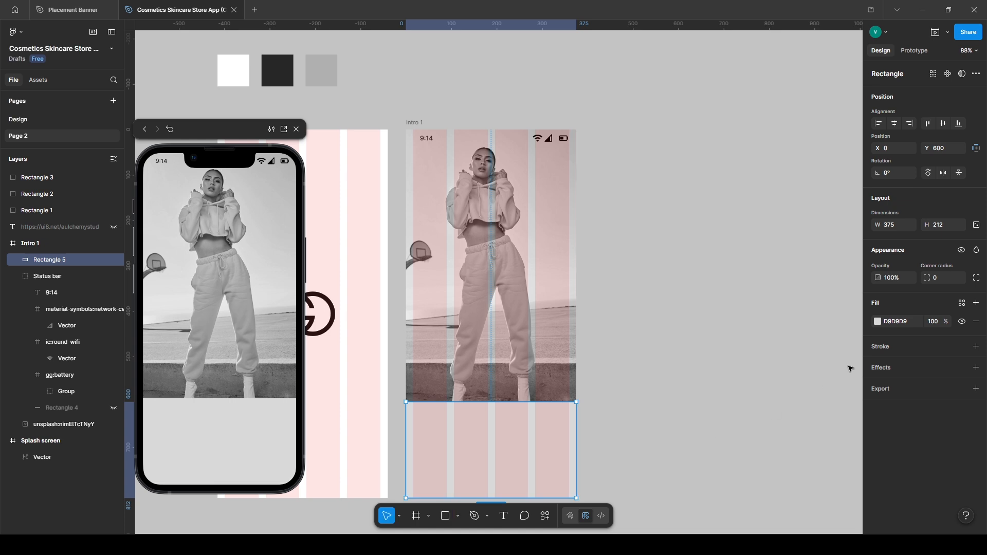
{"action": "left_click", "coordinate": [878, 322]}
{"action": "left_click_drag", "start_coordinate": [788, 337], "coordinate": [743, 320]}
{"action": "left_click", "coordinate": [962, 303]}
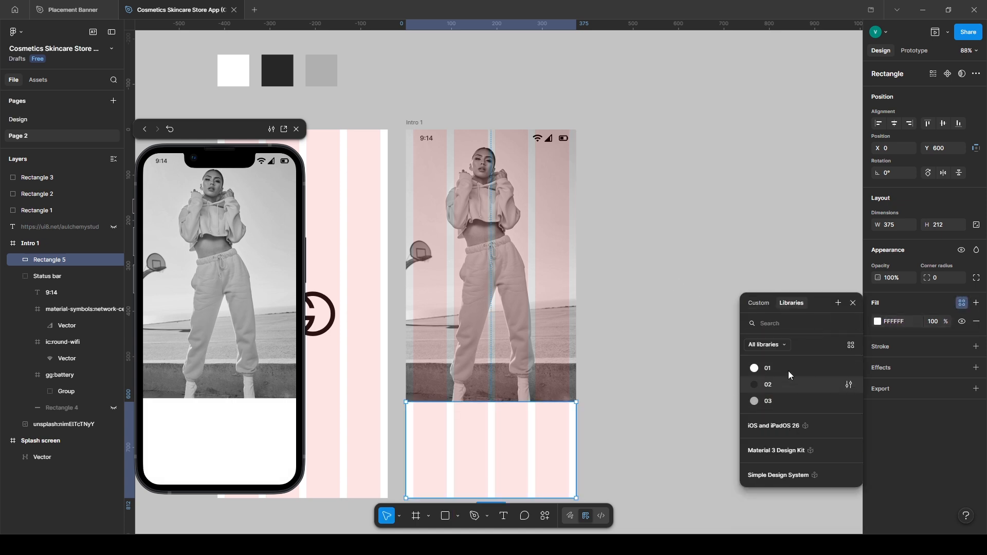
{"action": "left_click", "coordinate": [781, 369]}
{"action": "left_click_drag", "start_coordinate": [483, 401], "coordinate": [483, 386]}
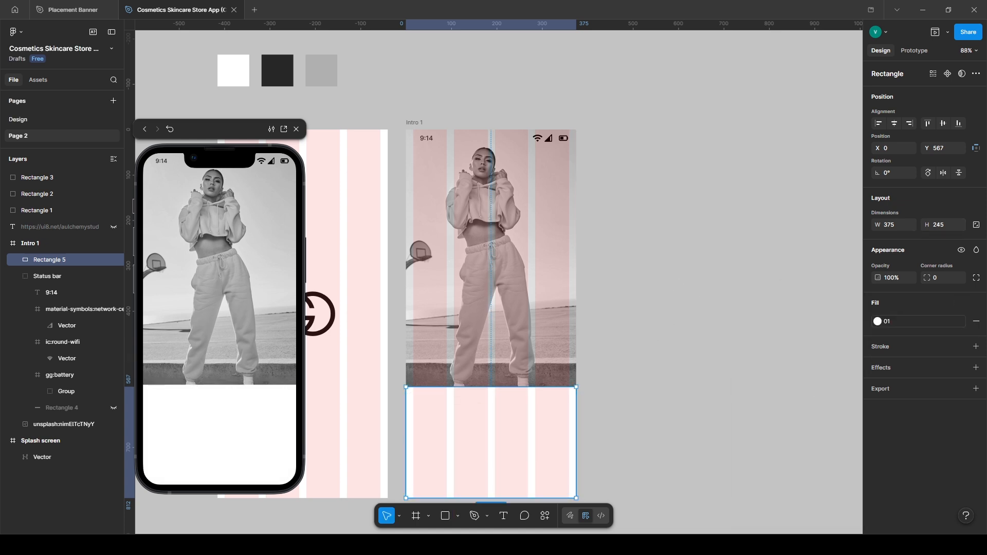
Step: Add the heading Curated by Experts on the white panel and set its font size to 20
{"action": "key", "text": "t"}
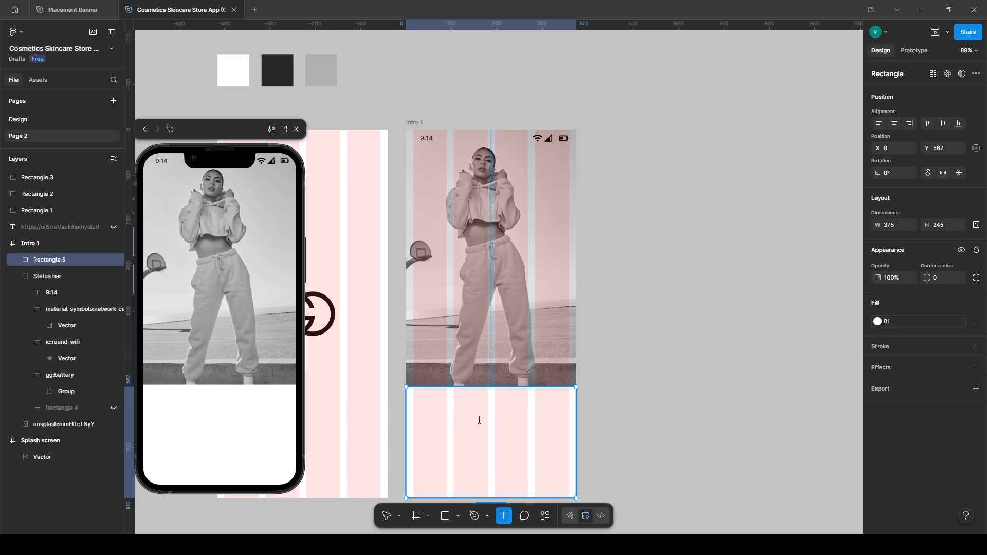
{"action": "left_click", "coordinate": [470, 413]}
{"action": "type", "text": "curated by experts"}
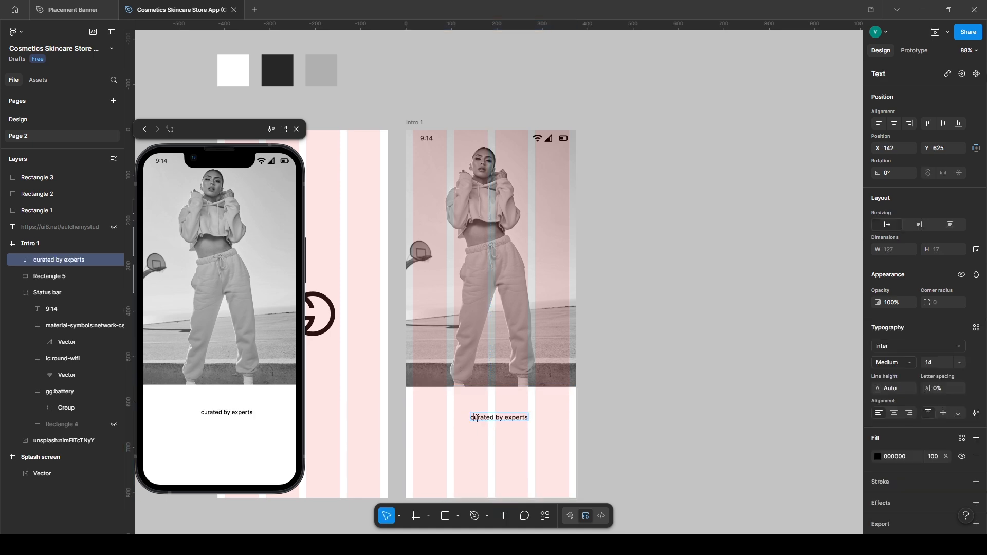
{"action": "type", "text": "E"}
{"action": "key", "text": "ctrl+a"}
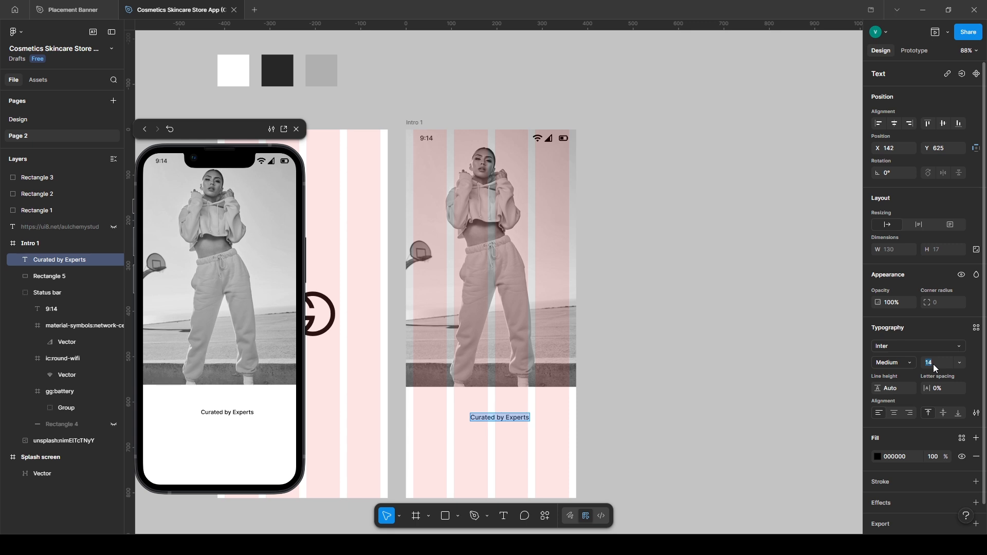
{"action": "type", "text": "20"}
{"action": "key", "text": "Return"}
Step: Make the heading bold, center it horizontally in the frame with centered text, and apply color style 02
{"action": "left_click", "coordinate": [897, 364]}
{"action": "left_click", "coordinate": [889, 382]}
{"action": "left_click", "coordinate": [895, 123]}
{"action": "left_click", "coordinate": [893, 416]}
{"action": "left_click", "coordinate": [962, 441]}
{"action": "left_click", "coordinate": [772, 424]}
{"action": "left_click", "coordinate": [692, 432]}
Step: Duplicate the Curated by Experts heading just below itself and set the copy to size 14, Regular
{"action": "left_click_drag", "start_coordinate": [512, 419], "coordinate": [512, 435]}
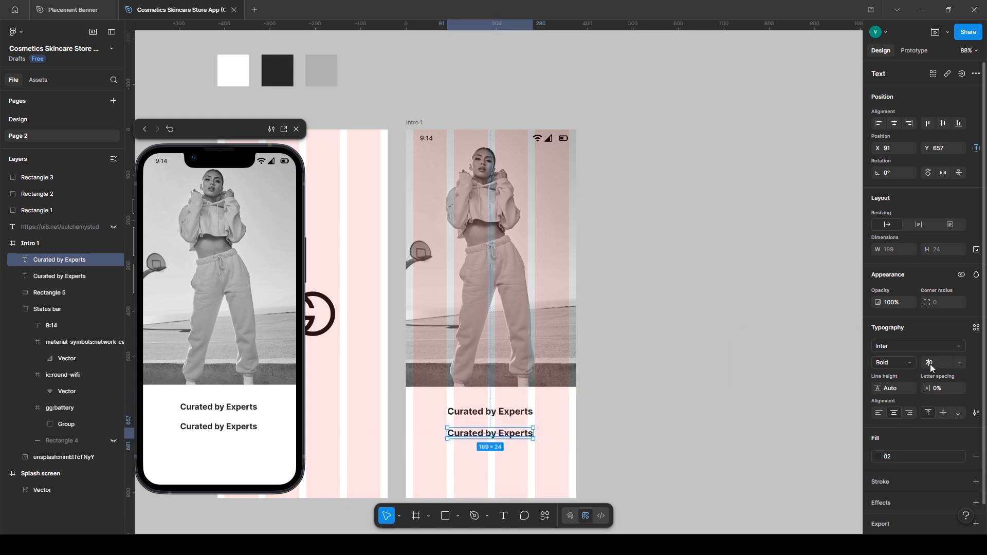
{"action": "left_click", "coordinate": [931, 366]}
{"action": "type", "text": "14"}
{"action": "key", "text": "Return"}
{"action": "left_click", "coordinate": [894, 362]}
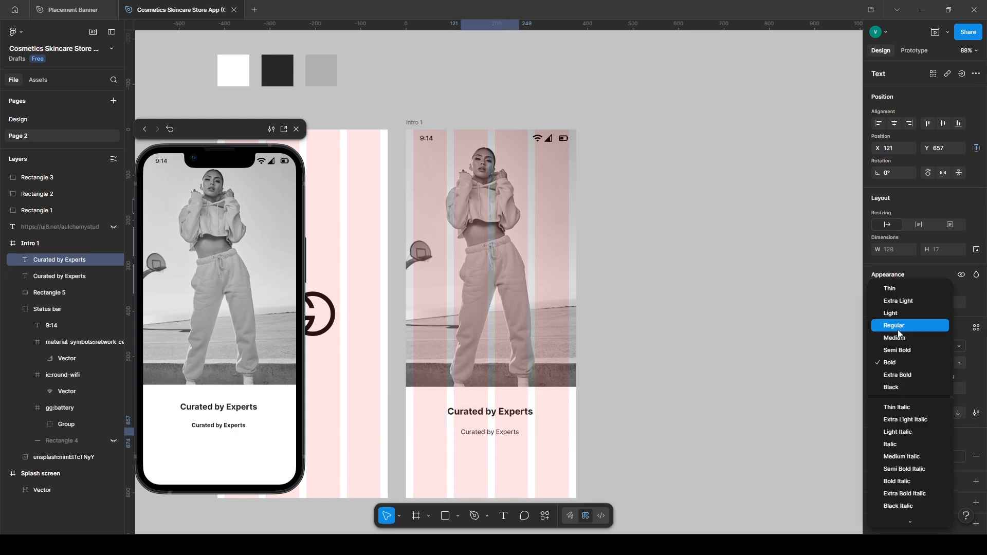
{"action": "left_click", "coordinate": [901, 325]}
Step: Replace the copy's text with "Explore the latest fashion trends curated just for you. Discover outfits that match your vibe.", narrow the box and center it
{"action": "key", "text": "Return"}
{"action": "type", "text": "Explore the latest fashion trends curated just for you. Discover outfits that match your vibe."}
{"action": "key", "text": "Escape"}
{"action": "left_click_drag", "start_coordinate": [630, 435], "coordinate": [471, 433]}
{"action": "left_click", "coordinate": [894, 125]}
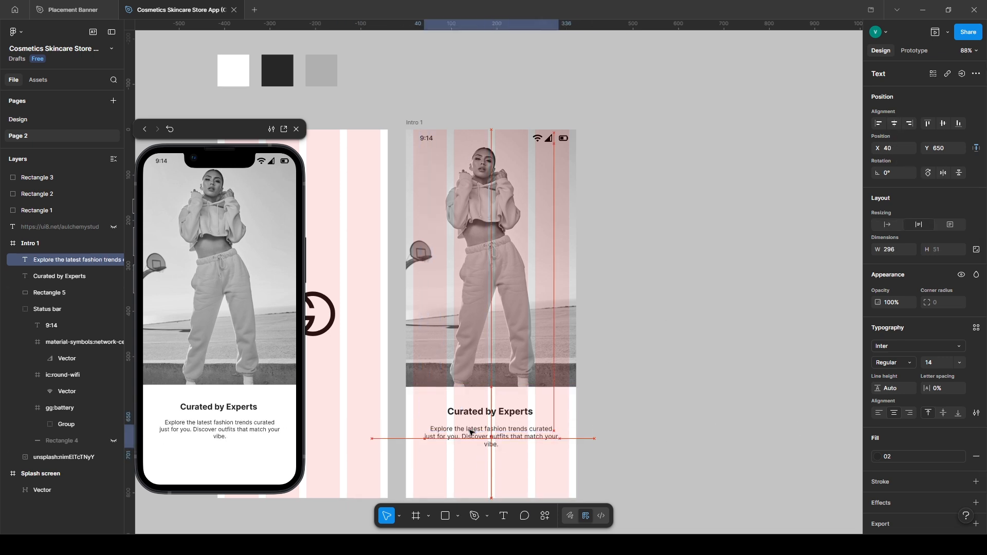
Step: Widen the description text box to about 307 so it wraps onto two lines, and nudge the heading and description up
{"action": "left_click_drag", "start_coordinate": [559, 436], "coordinate": [564, 436]}
{"action": "key", "text": "alt"}
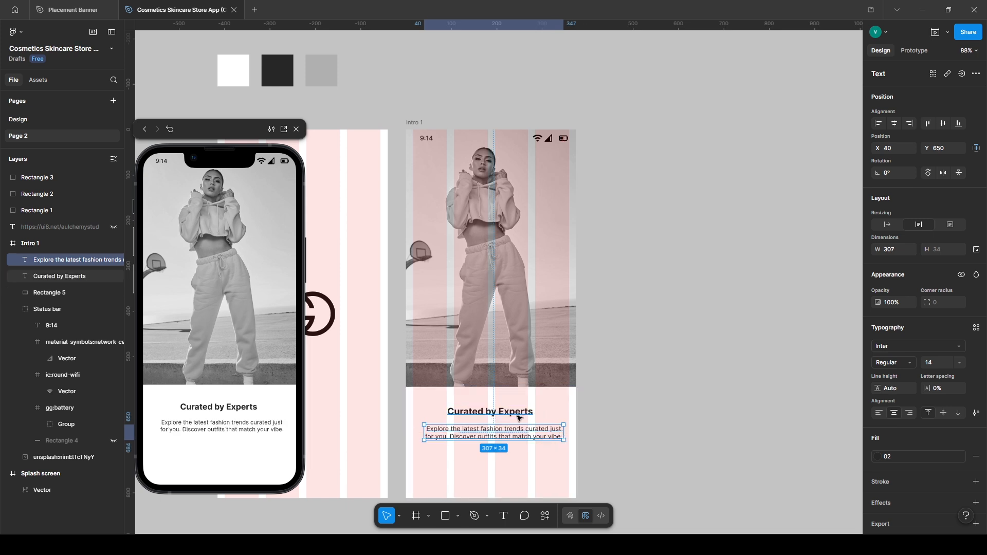
{"action": "key", "text": "Up"}
{"action": "key", "text": "Escape"}
Step: Draw a bar about 45 × 6 below the description text, fill it with color style 02 and set corner radius 10
{"action": "key", "text": "r"}
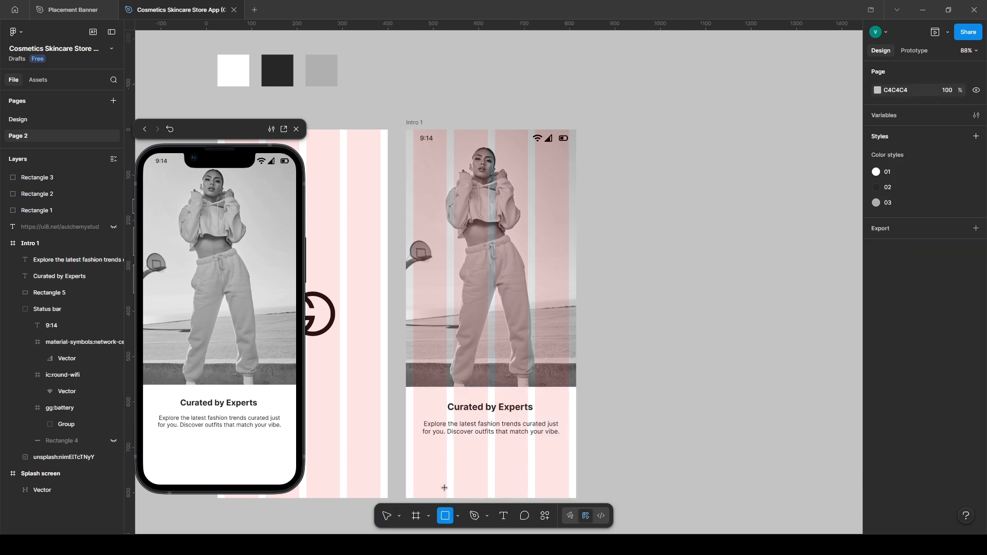
{"action": "left_click_drag", "start_coordinate": [457, 457], "coordinate": [478, 455]}
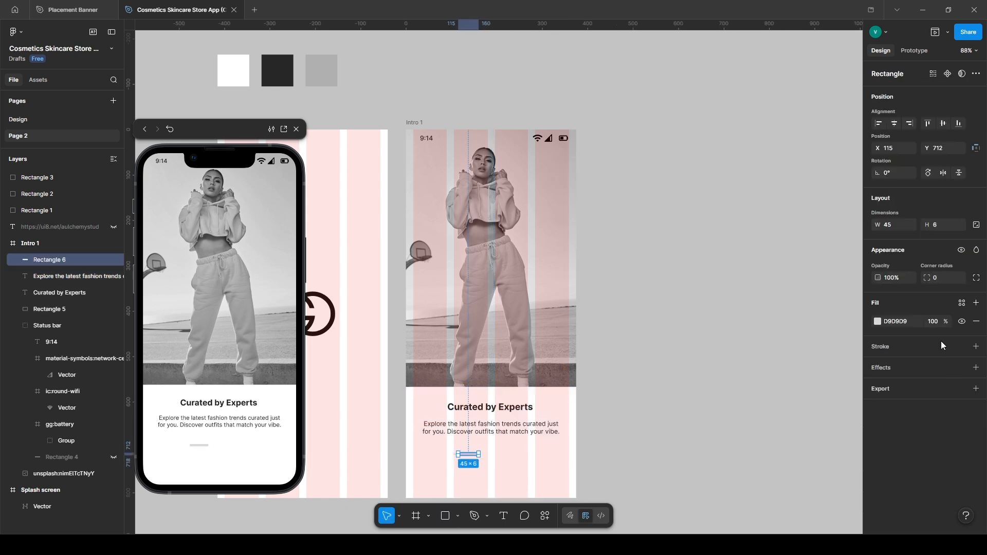
{"action": "left_click", "coordinate": [961, 303]}
{"action": "left_click", "coordinate": [782, 389]}
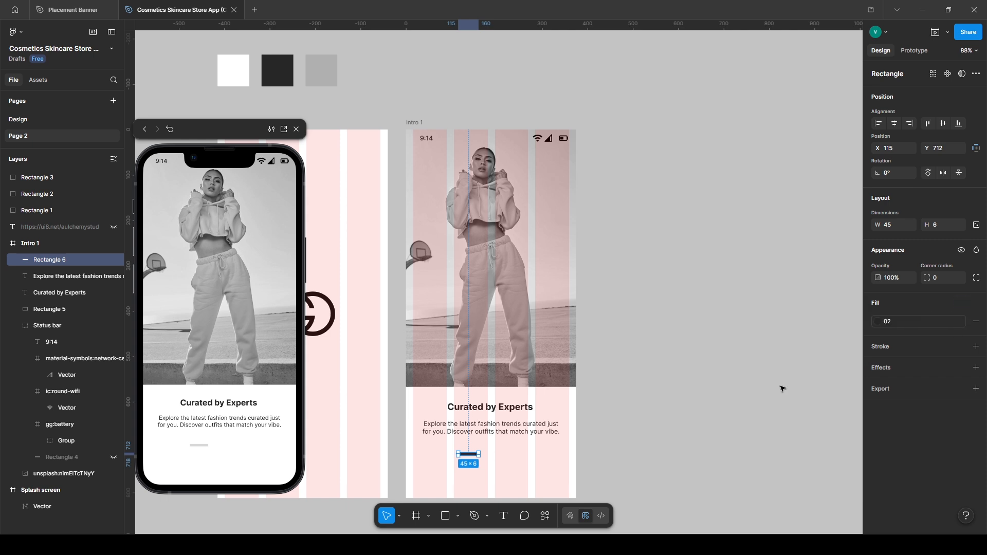
{"action": "left_click", "coordinate": [621, 445]}
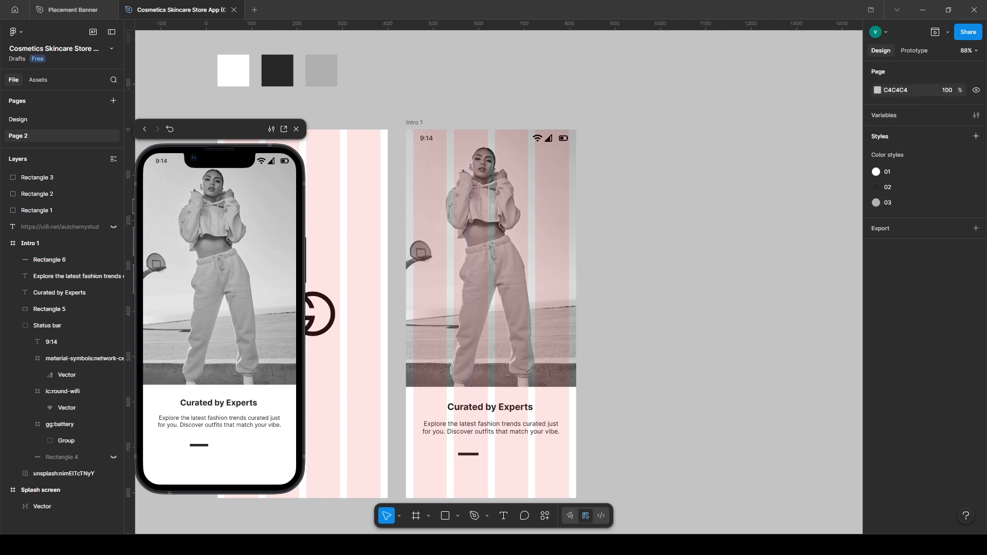
{"action": "left_click", "coordinate": [468, 455]}
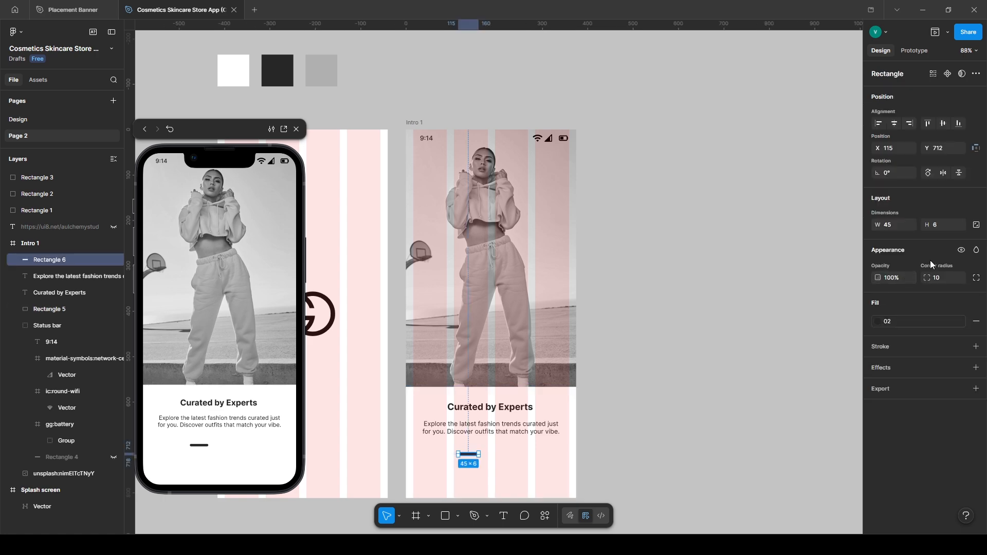
Step: Add two small circles of height 6 in a row beside the bar as page indicator dots
{"action": "scroll", "coordinate": [505, 458], "scroll_direction": "up", "scroll_amount": 6}
{"action": "left_click", "coordinate": [509, 468]}
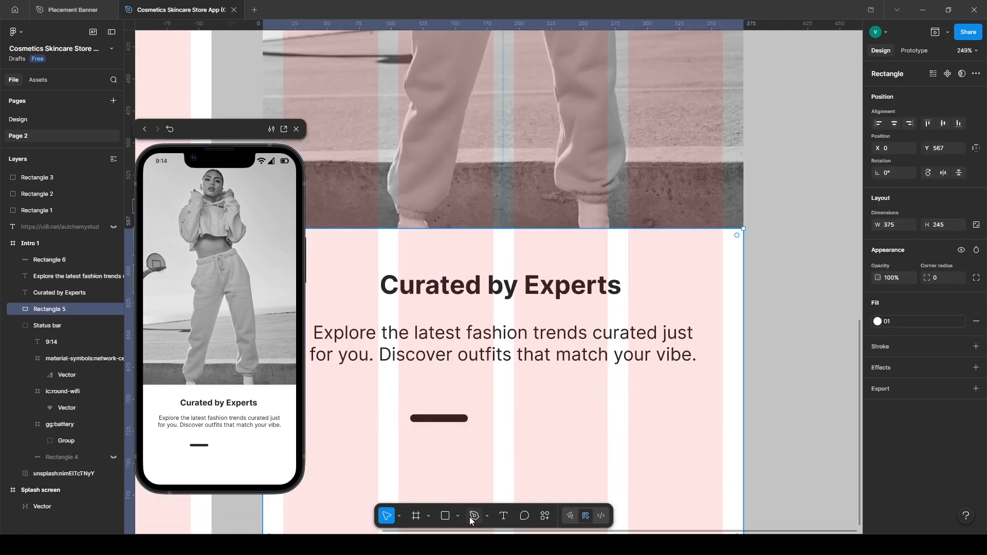
{"action": "left_click", "coordinate": [457, 515]}
{"action": "left_click", "coordinate": [488, 465]}
{"action": "left_click_drag", "start_coordinate": [476, 414], "coordinate": [493, 419]}
{"action": "key", "text": "ctrl+z"}
Step: Group the bar and the two dots and center the group horizontally in the frame
{"action": "left_click", "coordinate": [482, 419]}
{"action": "left_click", "coordinate": [479, 419], "text": "shift"}
{"action": "left_click", "coordinate": [438, 421], "text": "shift"}
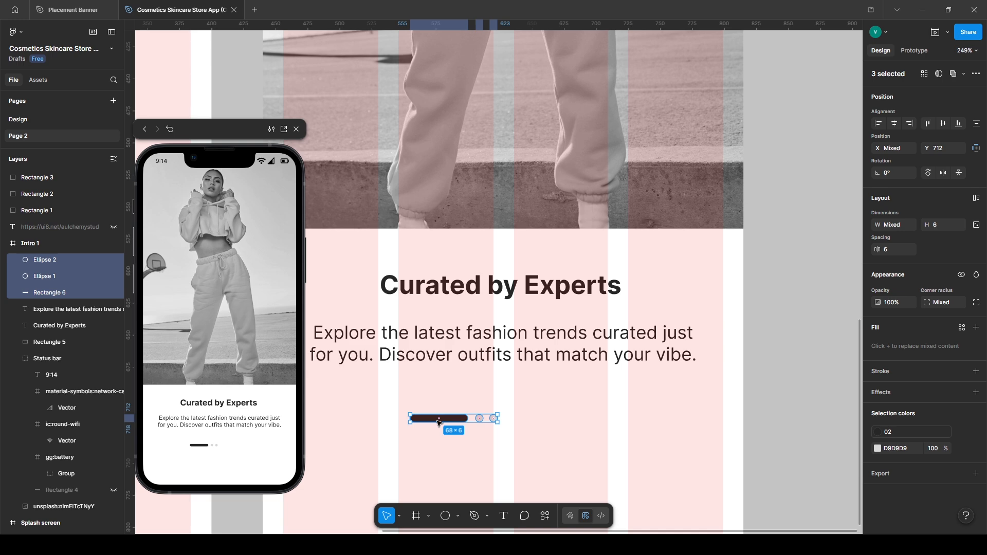
{"action": "key", "text": "ctrl+g"}
{"action": "left_click", "coordinate": [895, 124]}
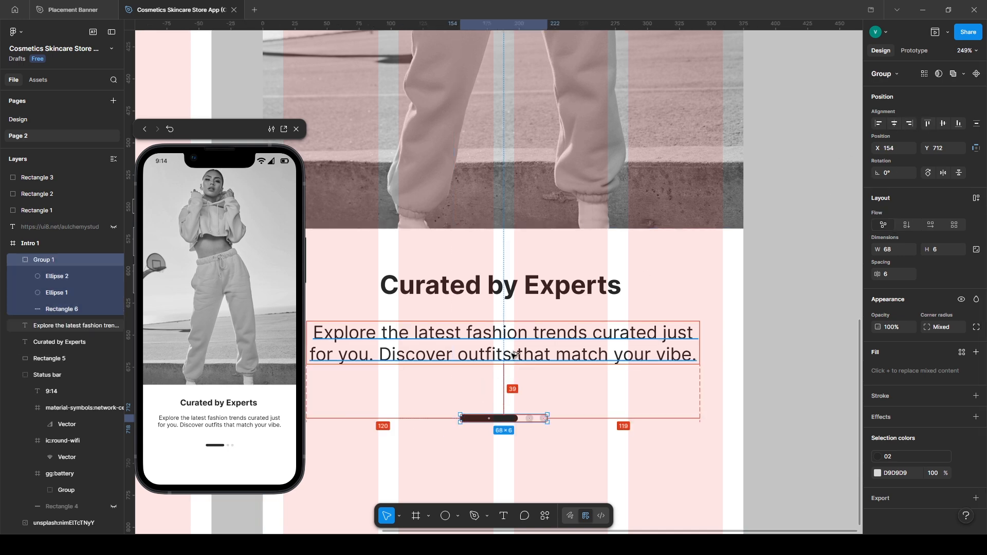
Step: Nudge the page indicator group up to a distance of 32 below the description text
{"action": "key", "text": "Up"}
{"action": "key", "text": "Up"}
{"action": "key", "text": "Up"}
{"action": "key", "text": "Up"}
{"action": "key", "text": "Up"}
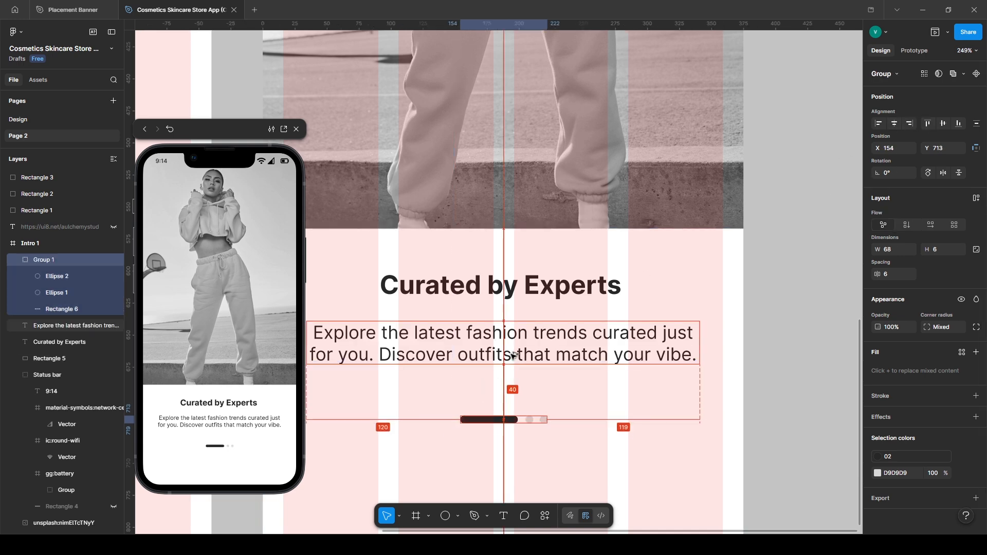
{"action": "key", "text": "Up"}
{"action": "key", "text": "Up"}
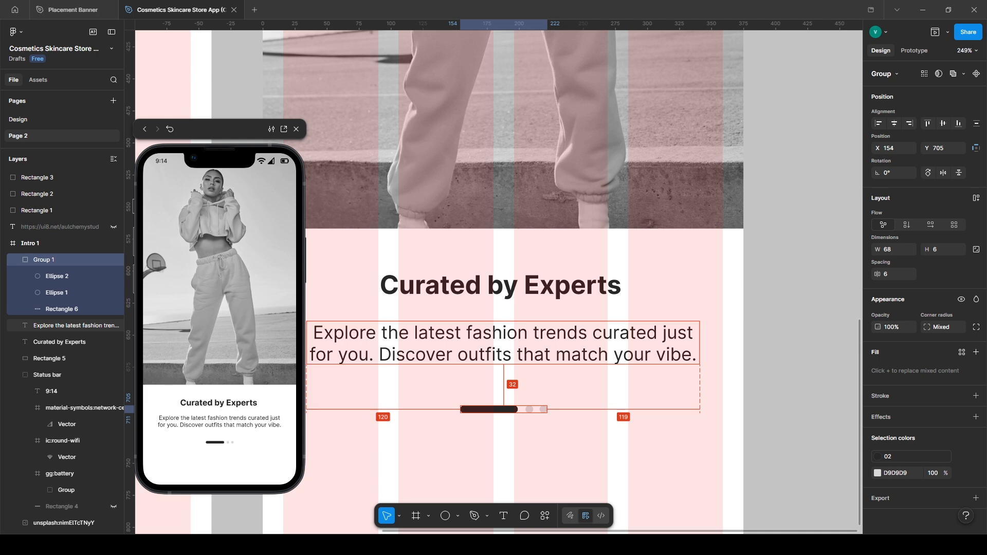
Step: Draw a button rectangle about 341 wide below the page indicator, set its height to 50 and fill it with color style 02
{"action": "key", "text": "shift+1"}
{"action": "left_click", "coordinate": [458, 515]}
{"action": "left_click", "coordinate": [479, 419]}
{"action": "left_click_drag", "start_coordinate": [397, 465], "coordinate": [583, 487]}
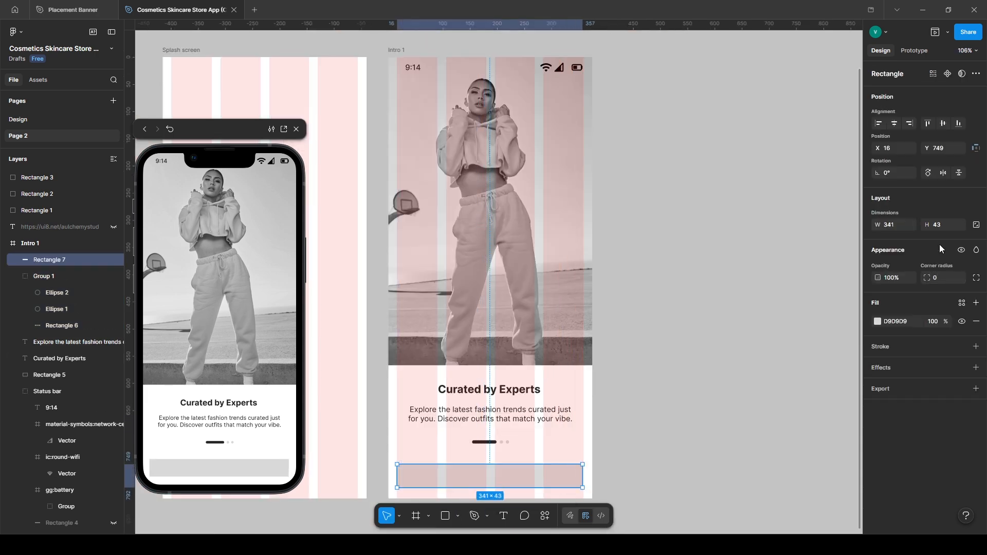
{"action": "type", "text": "50"}
{"action": "key", "text": "Return"}
{"action": "left_click", "coordinate": [961, 303]}
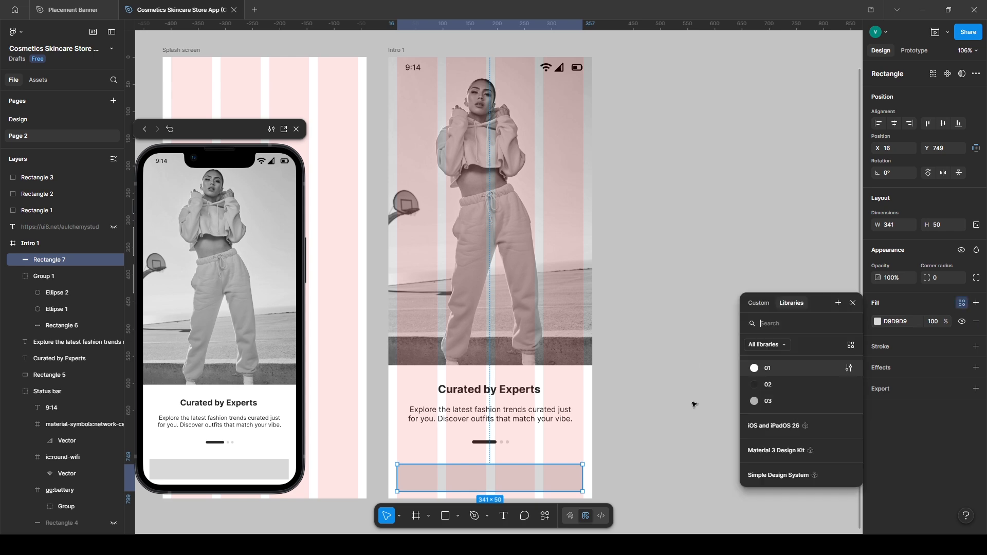
{"action": "left_click", "coordinate": [774, 388]}
Step: Hide the 4-column layout guide of the Intro 1 frame
{"action": "key", "text": "Escape"}
{"action": "left_click", "coordinate": [962, 470]}
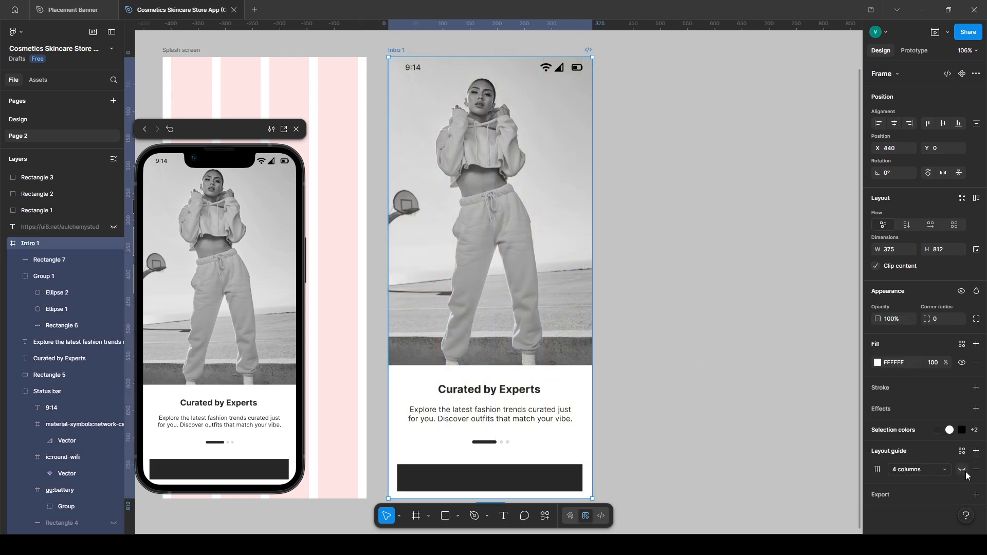
{"action": "key", "text": "Escape"}
{"action": "left_click", "coordinate": [502, 474]}
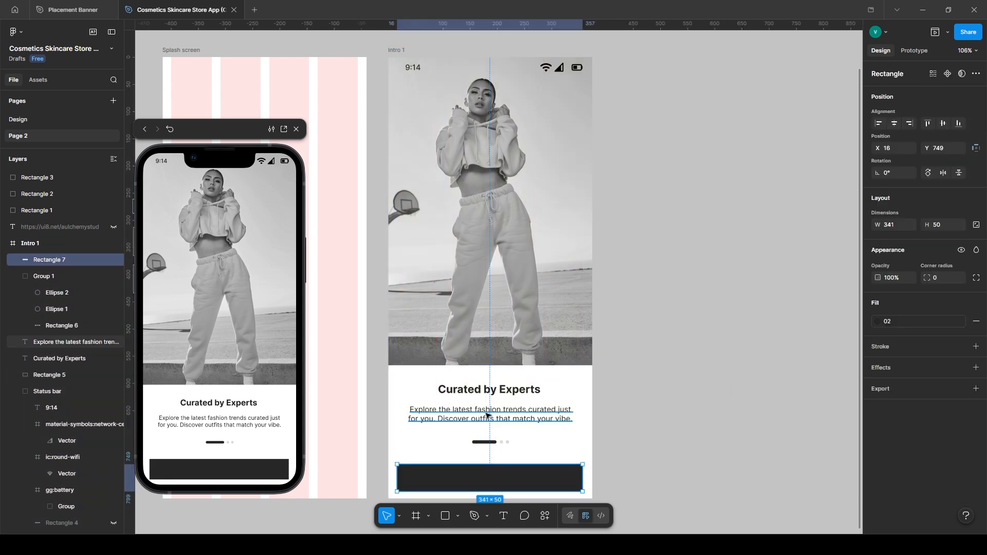
Step: Duplicate the description text over the dark button above all other layers, fill it with color style 01 and replace its text with "NEXT"
{"action": "left_click_drag", "start_coordinate": [487, 415], "coordinate": [482, 467]}
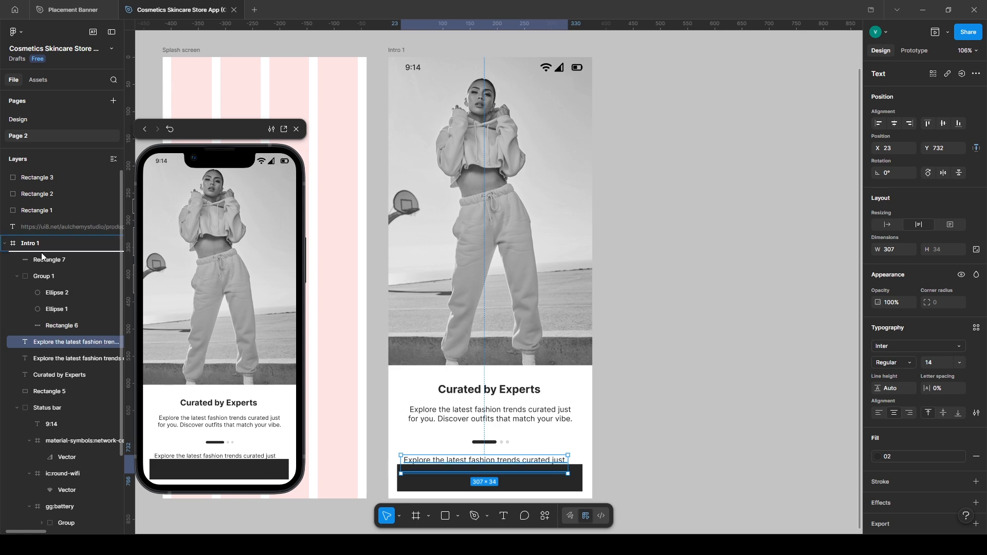
{"action": "left_click_drag", "start_coordinate": [42, 254], "coordinate": [42, 254]}
{"action": "left_click", "coordinate": [912, 457]}
{"action": "left_click", "coordinate": [767, 406]}
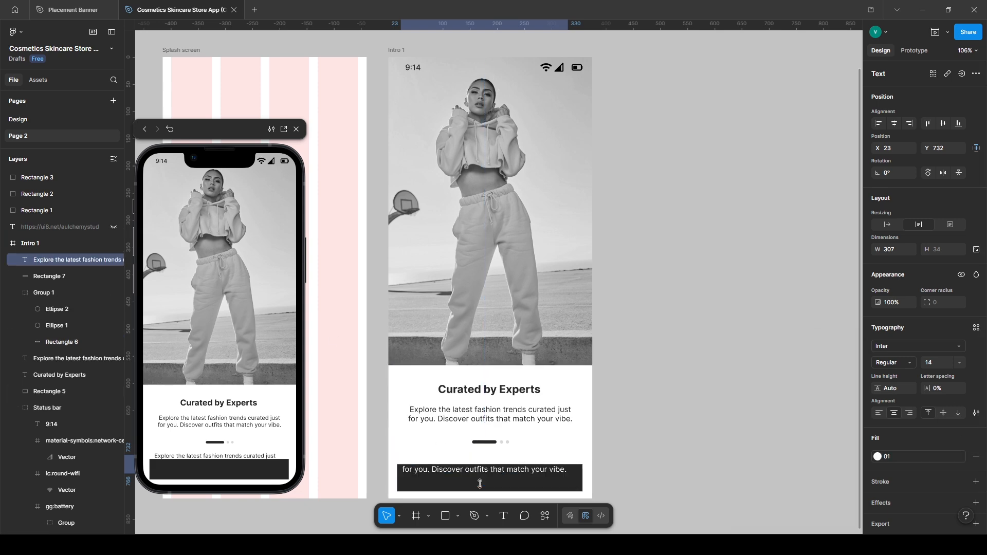
{"action": "double_click", "coordinate": [480, 483]}
{"action": "type", "text": "NEXT"}
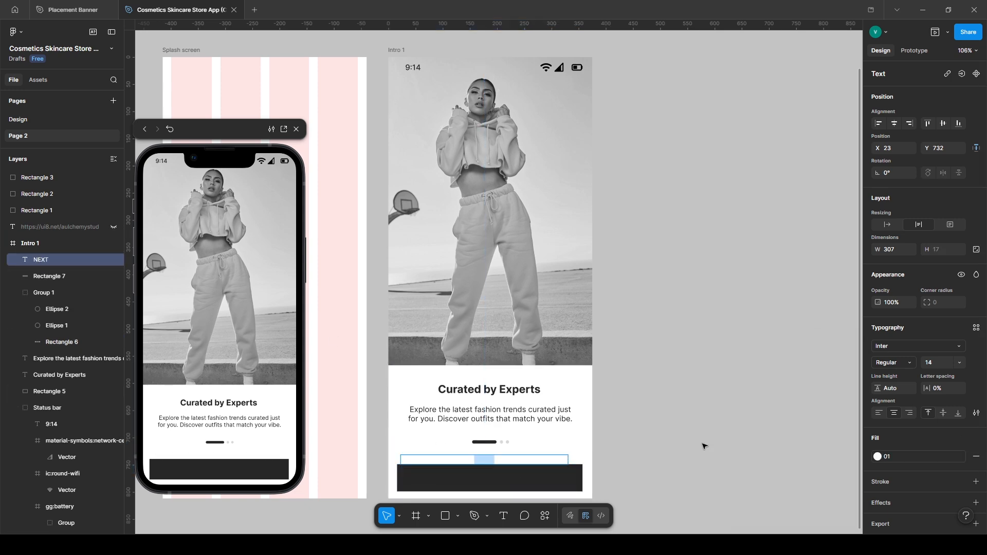
Step: Move the NEXT label onto the button, set it to auto width and Semi Bold, and enlarge its font size
{"action": "left_click", "coordinate": [705, 446]}
{"action": "left_click_drag", "start_coordinate": [484, 460], "coordinate": [487, 475]}
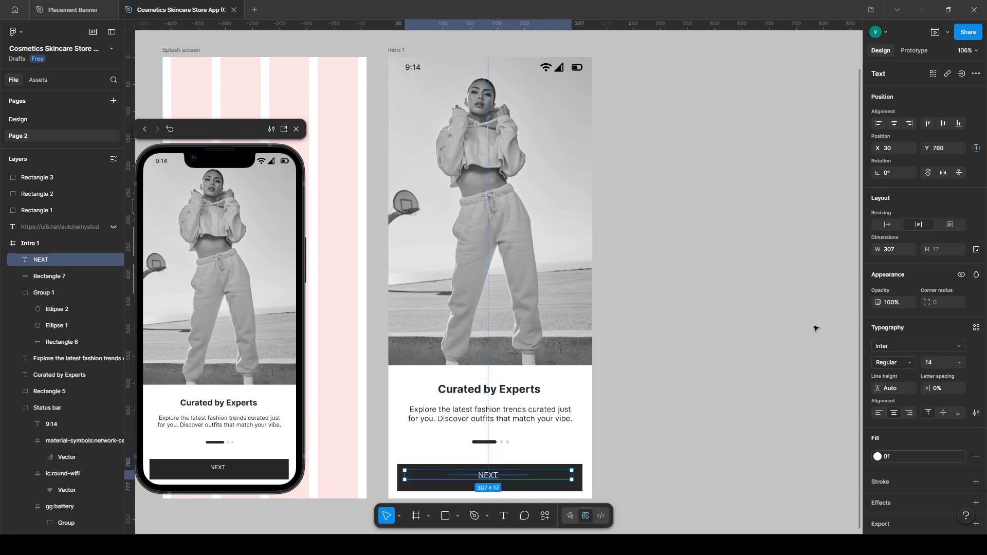
{"action": "left_click", "coordinate": [888, 225]}
{"action": "left_click", "coordinate": [890, 363]}
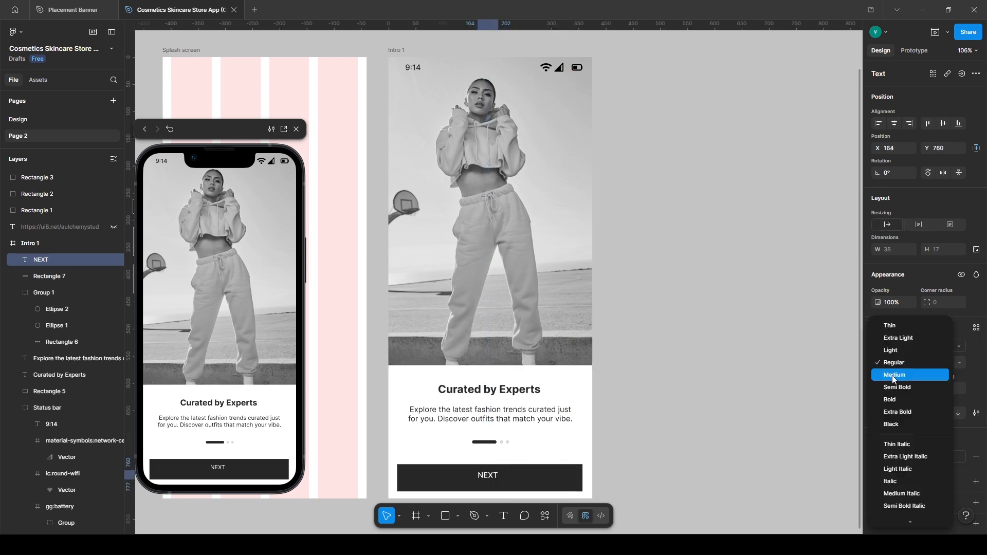
{"action": "left_click", "coordinate": [895, 386]}
{"action": "left_click", "coordinate": [963, 363]}
{"action": "left_click", "coordinate": [930, 390]}
Step: Center the NEXT label and the button rectangle on each other both ways and group them as "Button"
{"action": "left_click", "coordinate": [545, 482], "text": "shift"}
{"action": "left_click", "coordinate": [895, 125]}
{"action": "left_click", "coordinate": [944, 125]}
{"action": "key", "text": "ctrl+g"}
{"action": "type", "text": "Button"}
{"action": "key", "text": "Return"}
Step: Collapse the layer groups and group the white panel rectangle, heading, description, page indicator and Button together
{"action": "left_click", "coordinate": [17, 260]}
{"action": "left_click", "coordinate": [17, 276]}
{"action": "left_click", "coordinate": [17, 342]}
{"action": "left_click", "coordinate": [12, 339]}
{"action": "left_click", "coordinate": [52, 276], "text": "shift"}
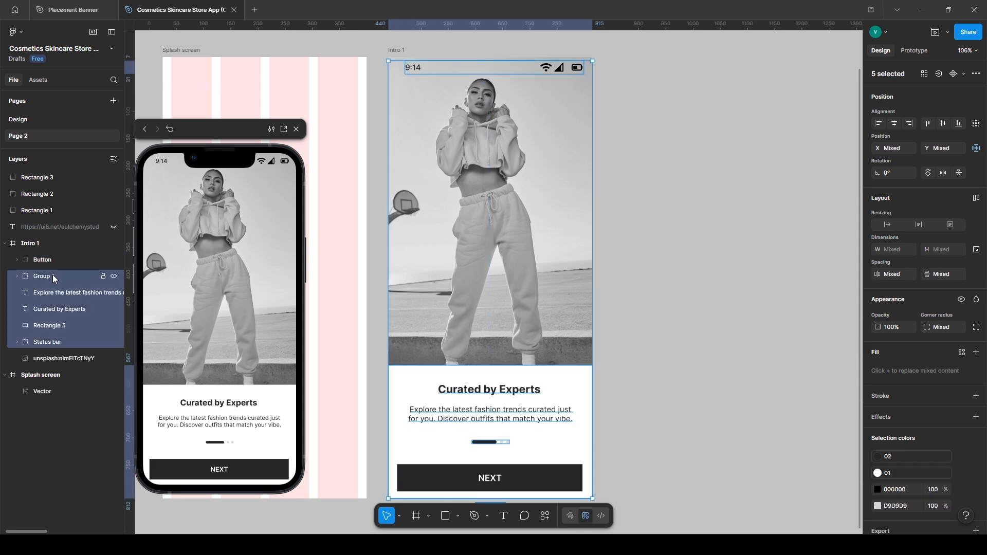
{"action": "left_click", "coordinate": [364, 385]}
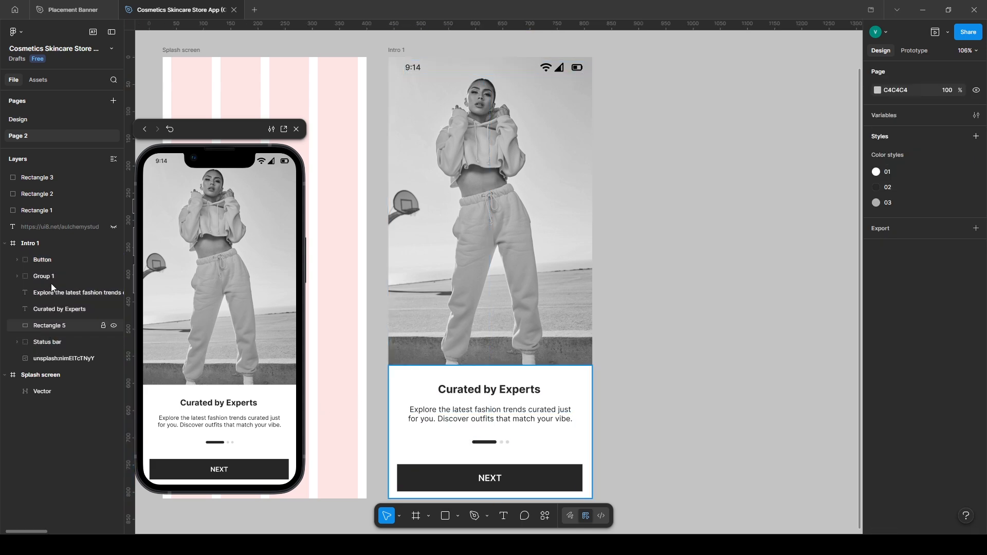
{"action": "left_click", "coordinate": [52, 325]}
{"action": "left_click", "coordinate": [51, 261], "text": "shift"}
{"action": "key", "text": "ctrl+g"}
{"action": "left_click", "coordinate": [752, 429]}
Step: Place a copy of the description text below the status bar's battery icon and change its text to "Next"
{"action": "left_click", "coordinate": [558, 415]}
{"action": "left_click", "coordinate": [702, 430]}
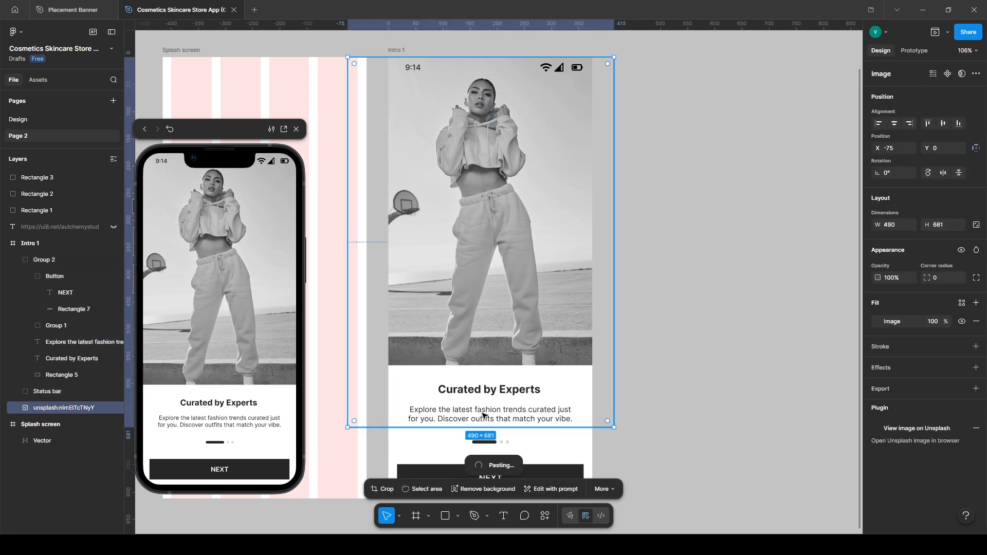
{"action": "left_click_drag", "start_coordinate": [517, 417], "coordinate": [518, 109]}
{"action": "double_click", "coordinate": [517, 109]}
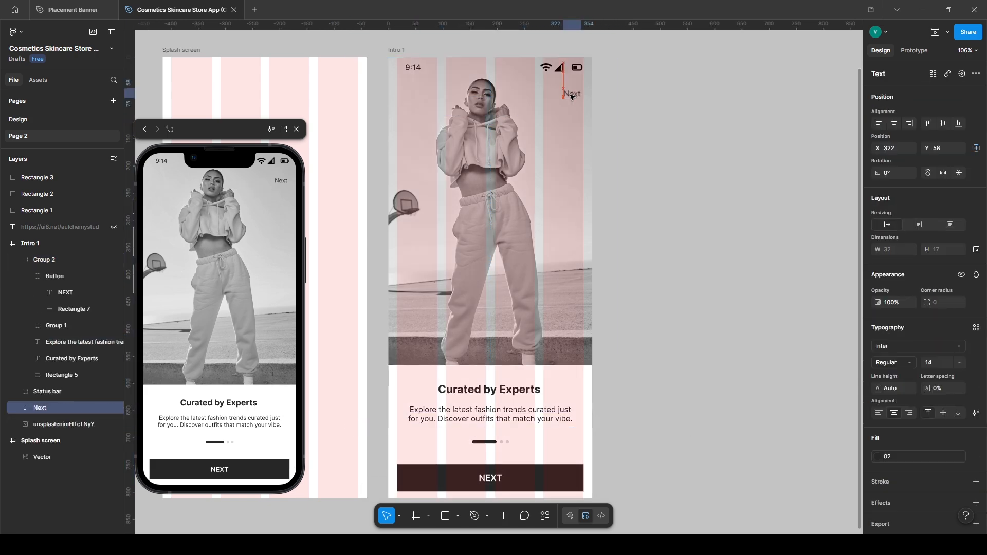
Step: Make the Next text Semi Bold, size 16 and underlined, and nudge it right to X 322
{"action": "left_click", "coordinate": [899, 366]}
{"action": "left_click", "coordinate": [906, 386]}
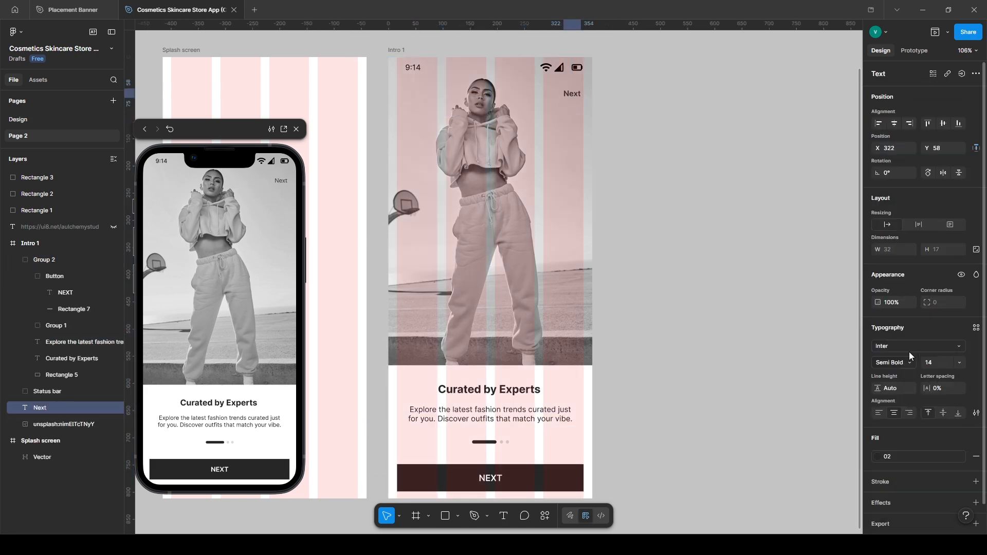
{"action": "left_click", "coordinate": [977, 413]}
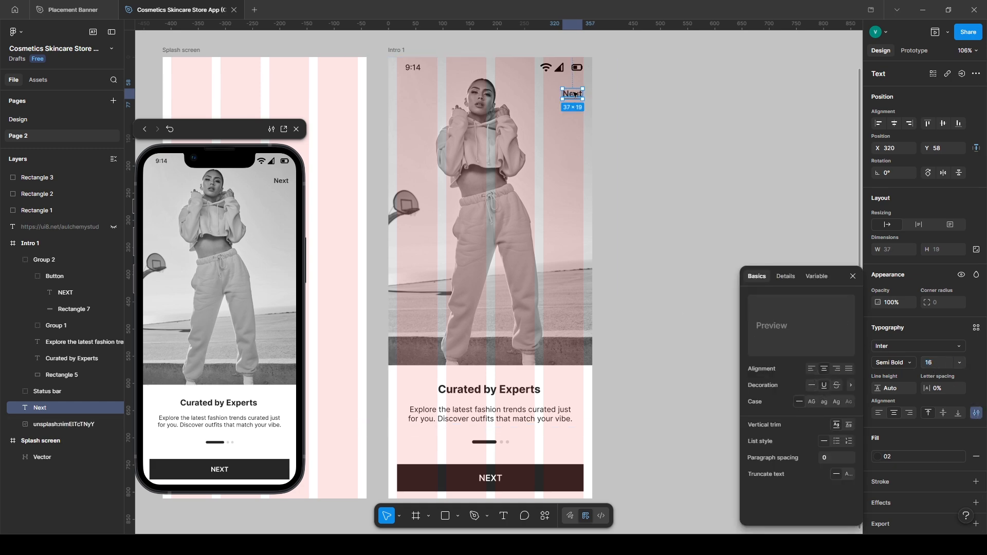
{"action": "key", "text": "Right"}
{"action": "key", "text": "Right"}
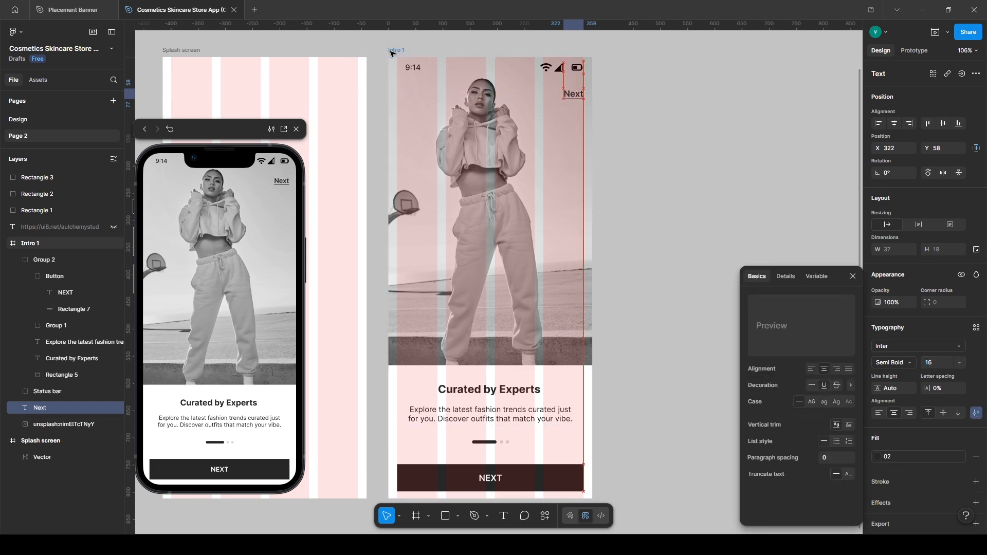
Step: Duplicate the Intro 1 frame beside itself as Intro 2, and search Unsplash for "fashion"
{"action": "left_click", "coordinate": [673, 117]}
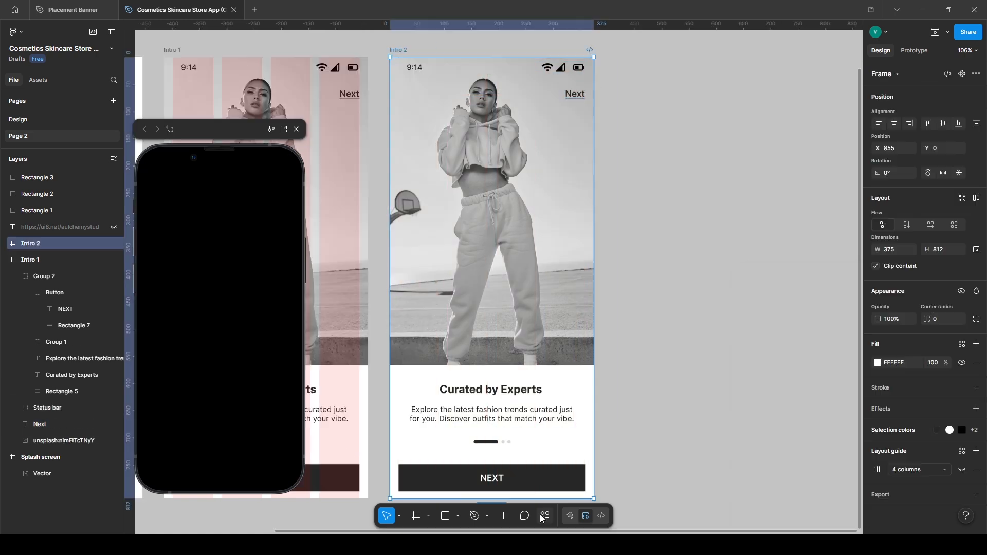
{"action": "left_click", "coordinate": [545, 516]}
{"action": "left_click", "coordinate": [428, 379]}
{"action": "type", "text": "fashion"}
{"action": "key", "text": "Return"}
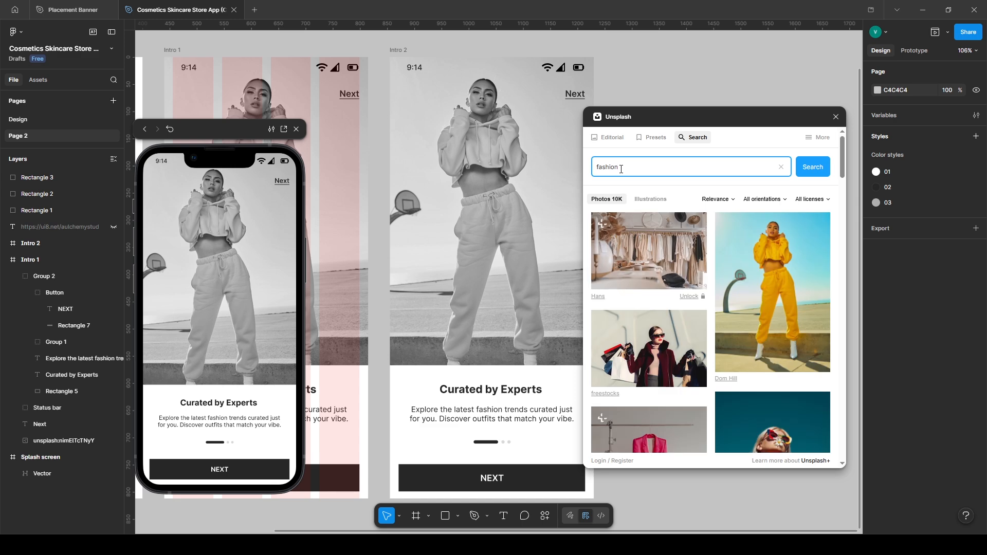
Step: Insert the Unsplash photo of the woman in a black coat and wide-brimmed hat on a red and white background
{"action": "scroll", "coordinate": [655, 255], "scroll_direction": "down", "scroll_amount": 5}
{"action": "scroll", "coordinate": [655, 255], "scroll_direction": "down", "scroll_amount": 4}
{"action": "left_click", "coordinate": [662, 245]}
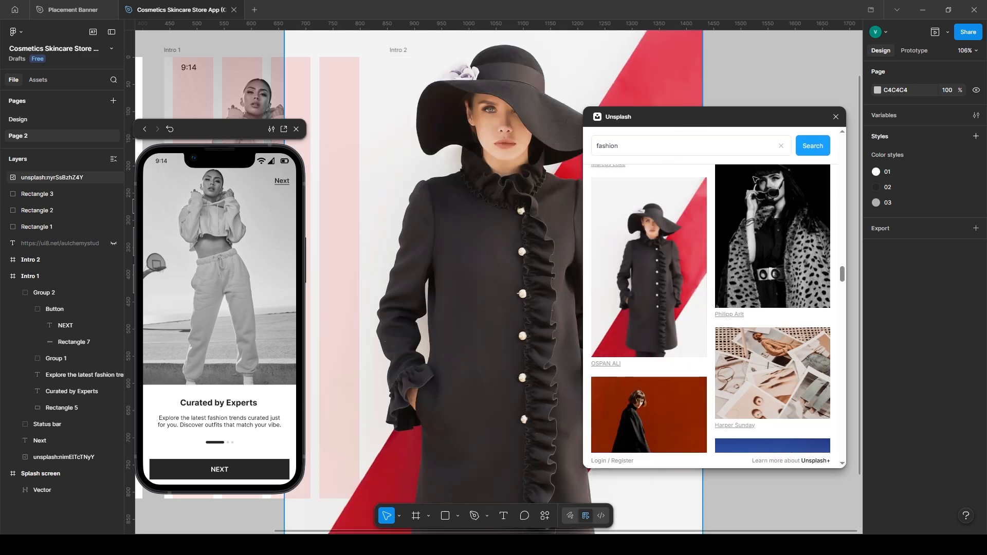
Step: Shrink the inserted photo to about 345 × 538 and place it over the photo in Intro 2
{"action": "scroll", "coordinate": [485, 235], "scroll_direction": "down", "scroll_amount": 3}
{"action": "left_click", "coordinate": [485, 235]}
{"action": "left_click_drag", "start_coordinate": [652, 225], "coordinate": [724, 207]}
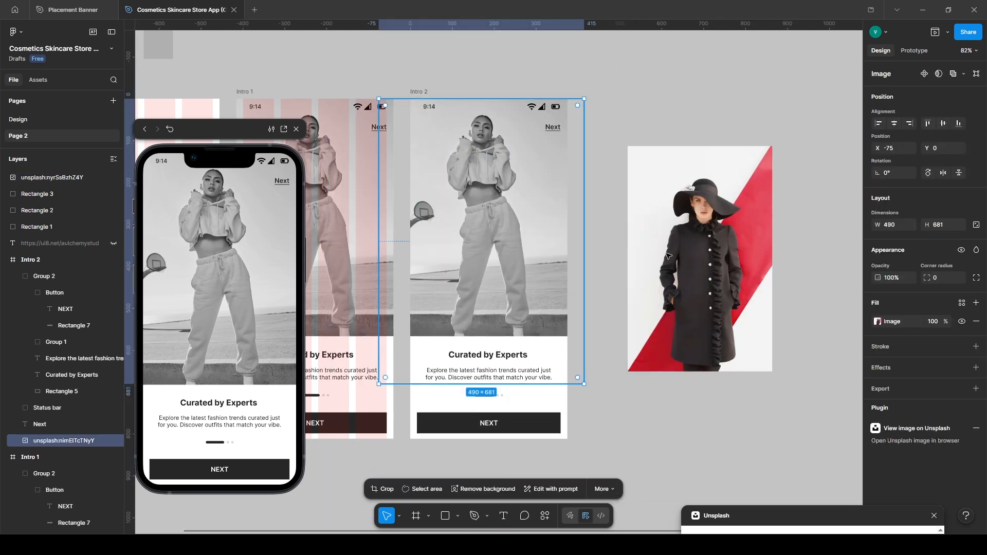
{"action": "left_click_drag", "start_coordinate": [677, 265], "coordinate": [456, 216]}
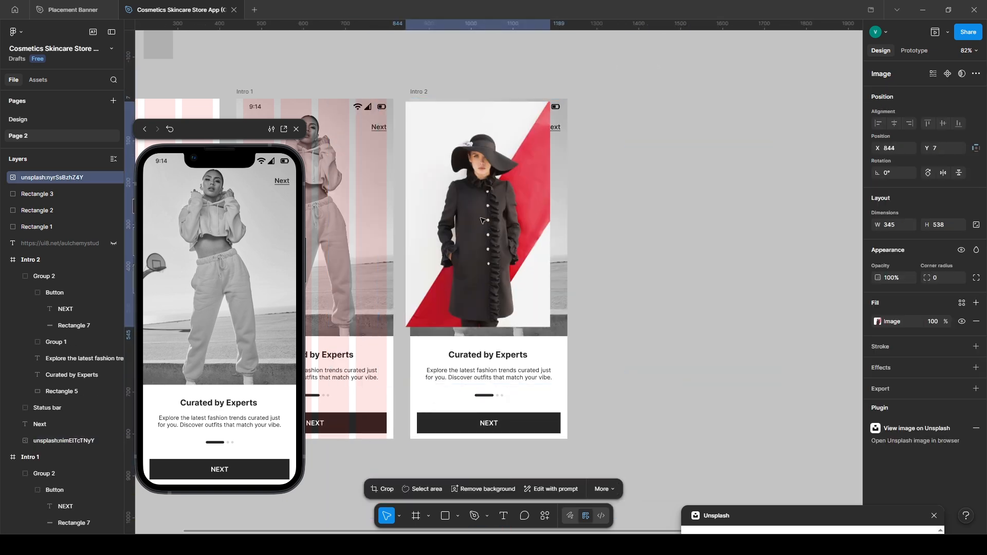
Step: Move the new photo's layer into Intro 2 beneath the Next text and delete the old photo there
{"action": "left_click", "coordinate": [16, 276]}
{"action": "left_click_drag", "start_coordinate": [39, 260], "coordinate": [44, 318]}
{"action": "left_click", "coordinate": [45, 327]}
{"action": "key", "text": "Delete"}
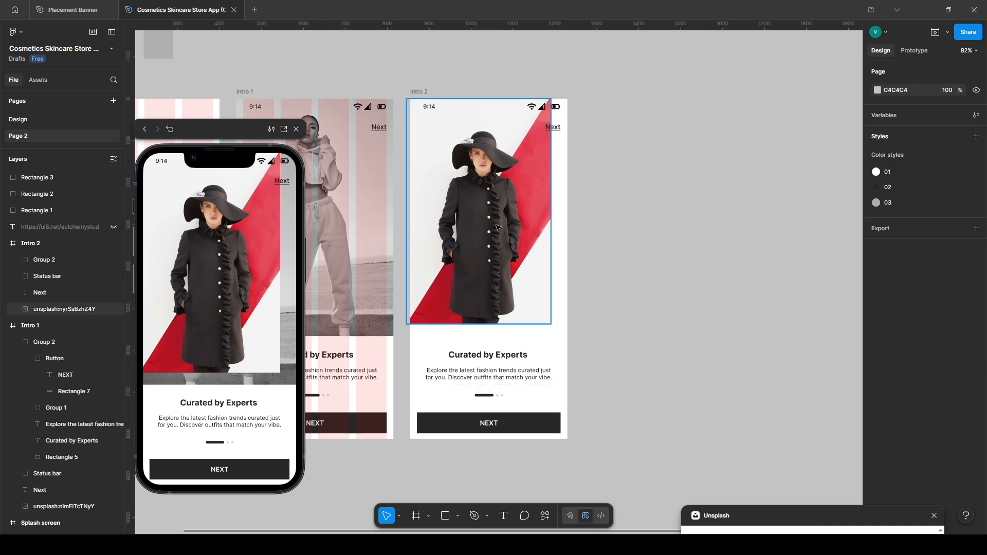
Step: Enlarge the black coat photo to about 451 × 703 and position it to fill the area above Intro 2's white panel
{"action": "left_click", "coordinate": [483, 216]}
{"action": "left_click_drag", "start_coordinate": [442, 111], "coordinate": [467, 77]}
{"action": "left_click_drag", "start_coordinate": [475, 202], "coordinate": [480, 214]}
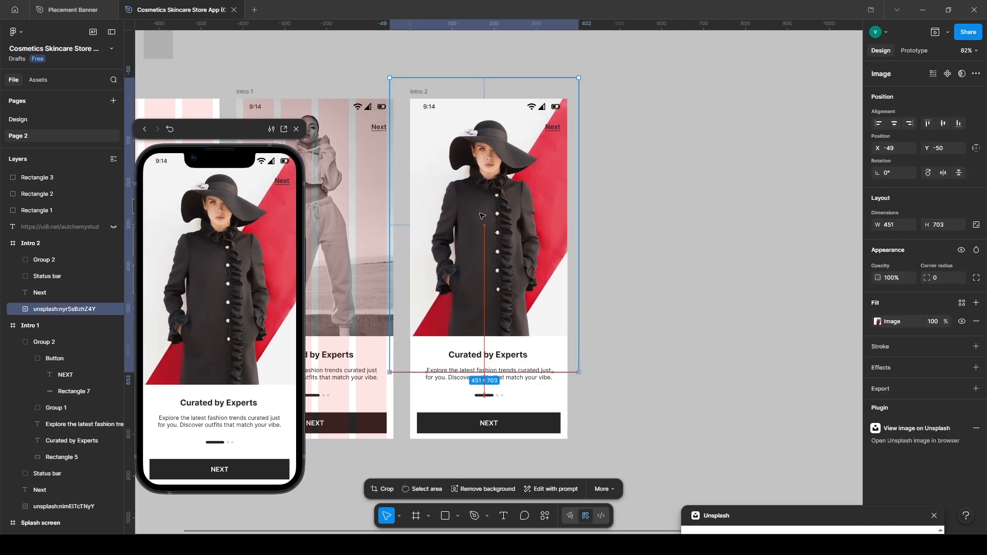
Step: Fully desaturate the Intro 2 photo to black and white and undo the accidental move
{"action": "left_click", "coordinate": [888, 322]}
{"action": "left_click_drag", "start_coordinate": [803, 452], "coordinate": [753, 449]}
{"action": "left_click", "coordinate": [682, 318]}
{"action": "left_click_drag", "start_coordinate": [521, 284], "coordinate": [516, 283]}
{"action": "key", "text": "ctrl+z"}
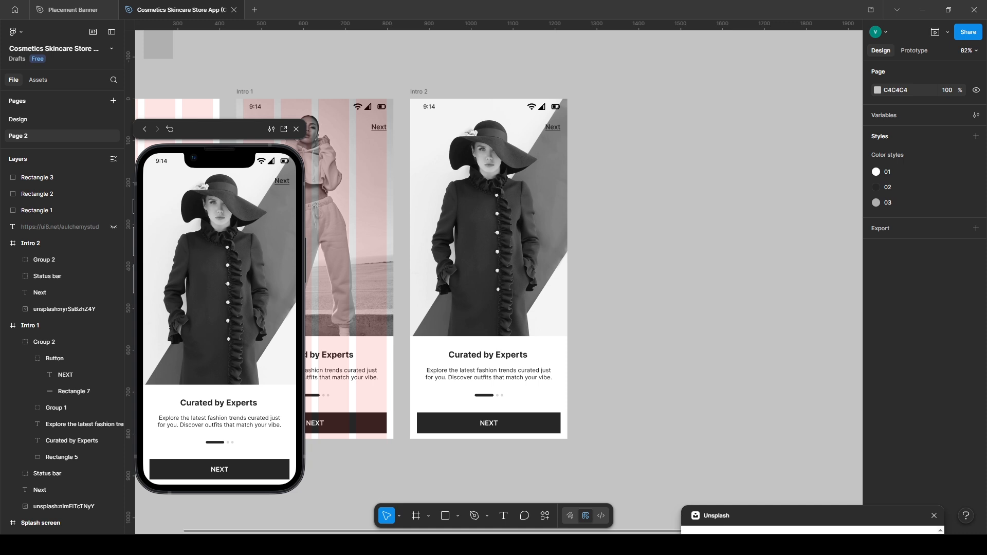
Step: Replace the heading text in Intro 2 with "Luxury Redefined"
{"action": "double_click", "coordinate": [491, 357]}
{"action": "type", "text": "Luxury Redefined"}
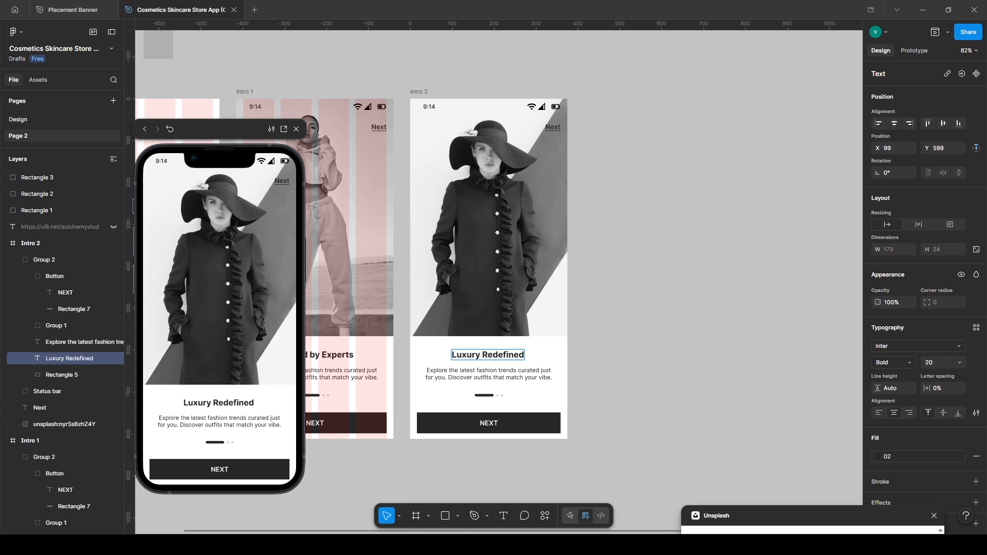
Step: Replace Intro 2's description with "Get personalized recommendations based on your style, preferences, and shopping habits."
{"action": "left_click", "coordinate": [458, 370]}
{"action": "key", "text": "Return"}
{"action": "type", "text": "Get personalized recommendations based on your style, preferences, and shopping habits."}
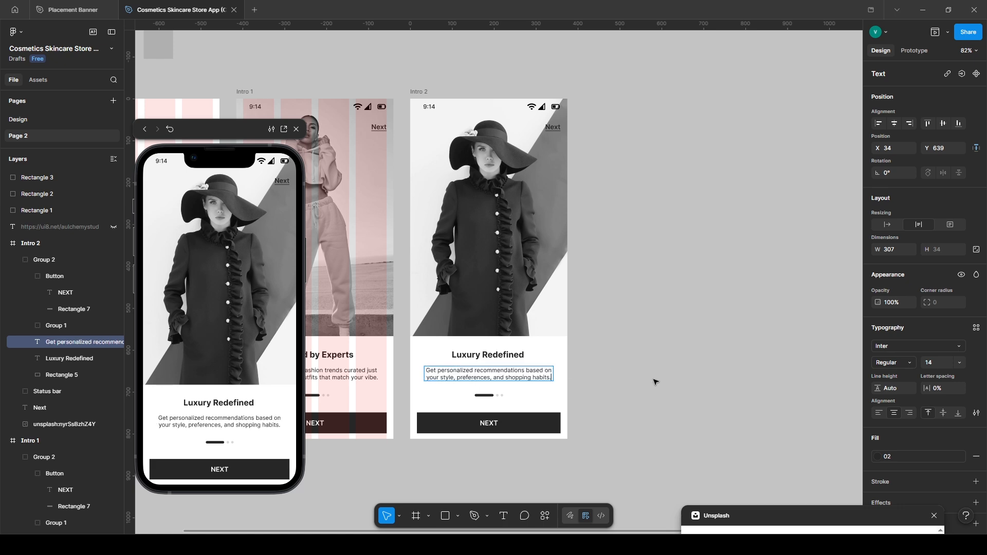
{"action": "left_click", "coordinate": [656, 382]}
{"action": "left_click", "coordinate": [655, 382]}
Step: Swap the dark bar with the adjacent dot so the bar sits between the two dots in Intro 2's page indicator
{"action": "scroll", "coordinate": [497, 392], "scroll_direction": "up", "scroll_amount": 5}
{"action": "left_click", "coordinate": [466, 405], "text": "ctrl"}
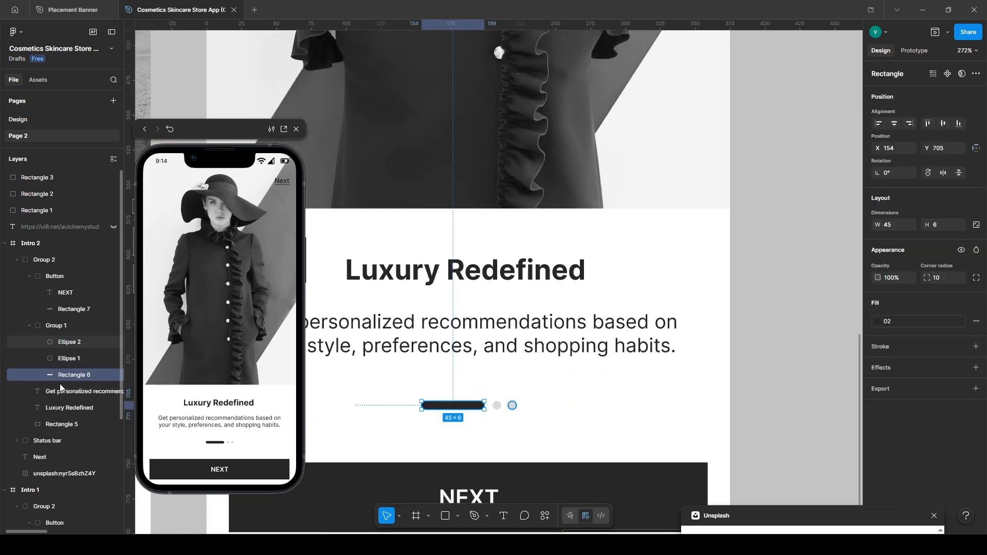
{"action": "left_click", "coordinate": [68, 358], "text": "shift"}
{"action": "scroll", "coordinate": [485, 414], "scroll_direction": "up", "scroll_amount": 6}
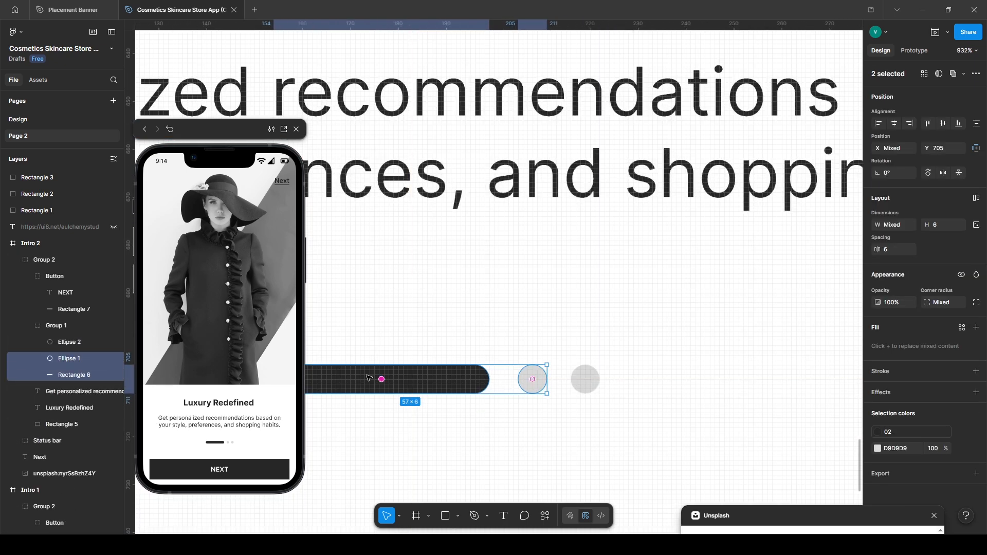
{"action": "left_click_drag", "start_coordinate": [381, 380], "coordinate": [501, 404]}
{"action": "scroll", "coordinate": [473, 313], "scroll_direction": "down", "scroll_amount": 9}
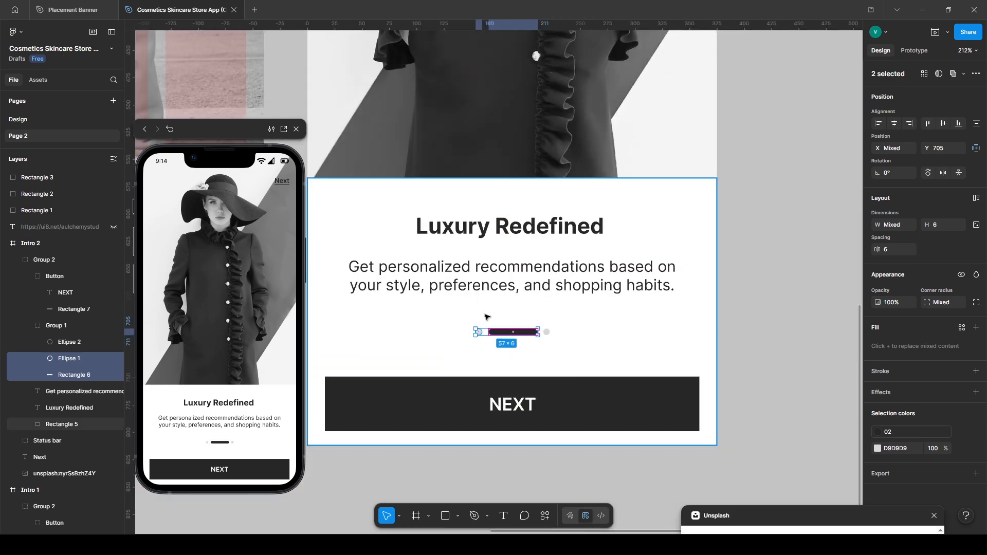
{"action": "scroll", "coordinate": [466, 283], "scroll_direction": "down", "scroll_amount": 2}
{"action": "left_click", "coordinate": [661, 280]}
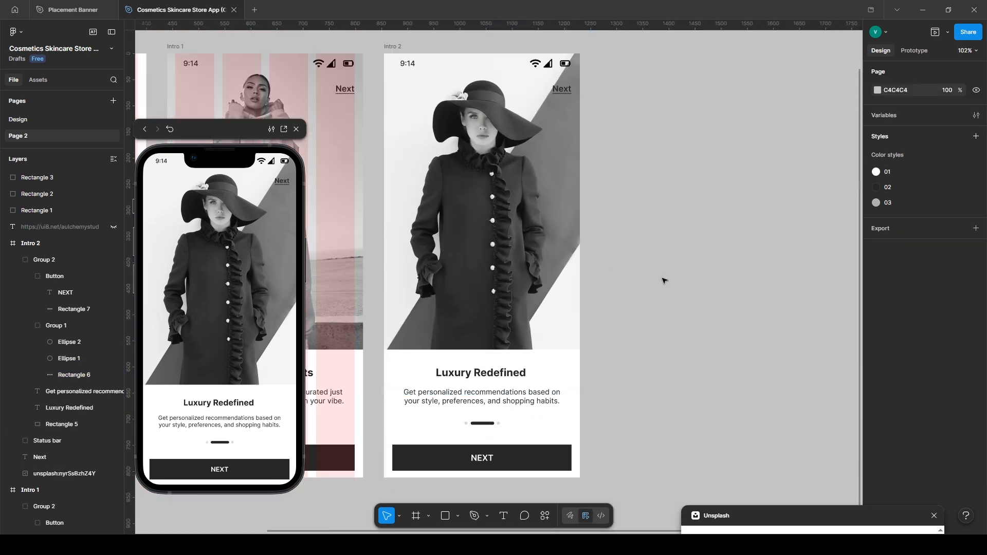
Step: Duplicate the Intro 2 frame and replace the copy's heading with "Verified for Trust"
{"action": "left_click", "coordinate": [392, 47]}
{"action": "key", "text": "ctrl+d"}
{"action": "scroll", "coordinate": [494, 371], "scroll_direction": "right", "scroll_amount": 4}
{"action": "double_click", "coordinate": [493, 373]}
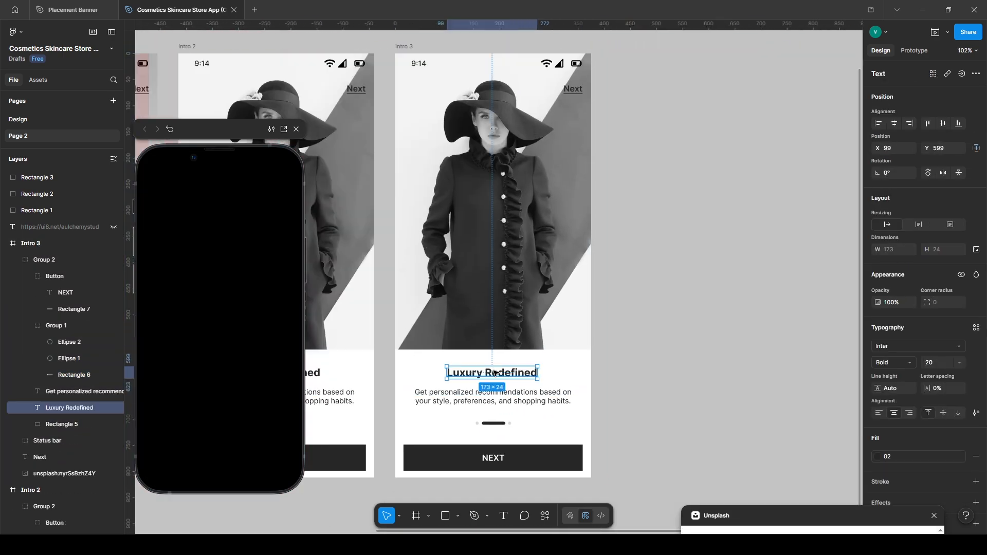
{"action": "type", "text": "Verified for Trust"}
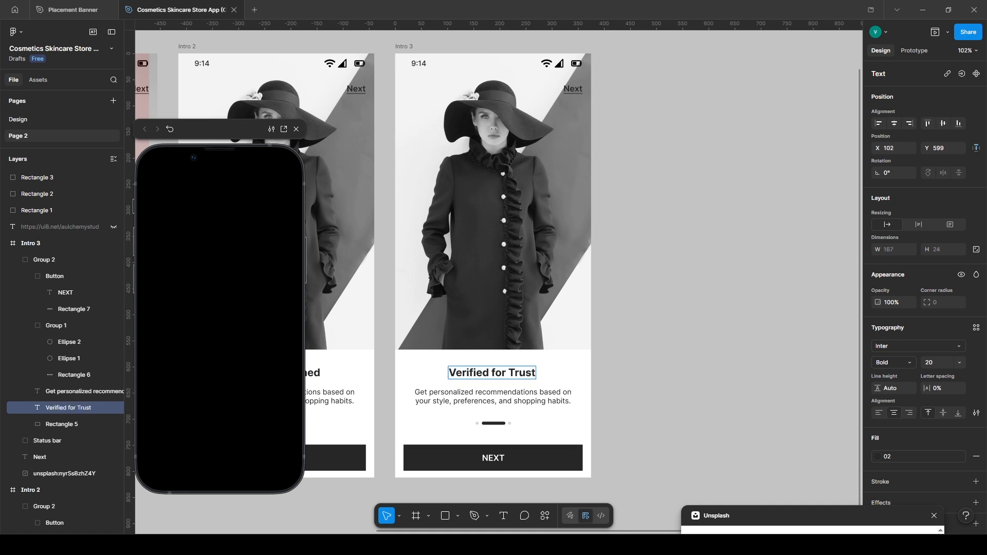
Step: Replace Intro 3's description with "Every product and seller is carefully verified to ensure safe and reliable shopping."
{"action": "left_click", "coordinate": [470, 401]}
{"action": "double_click", "coordinate": [470, 402]}
{"action": "type", "text": "Every product and seller is carefully verified to ensure safe and reliable shopping."}
{"action": "left_click", "coordinate": [492, 436]}
Step: Swap the dark bar with the last dot so the bar ends Intro 3's page indicator
{"action": "left_click", "coordinate": [74, 375]}
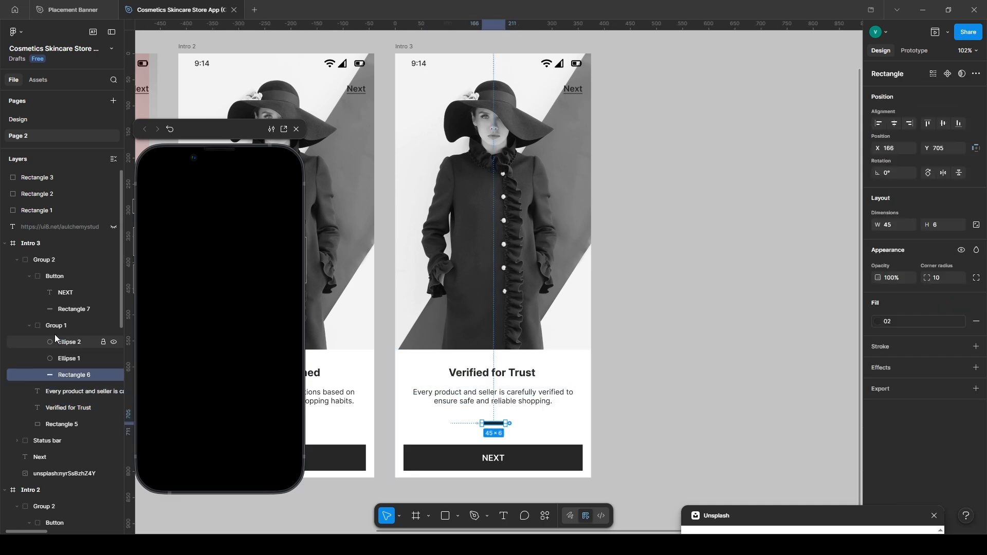
{"action": "scroll", "coordinate": [516, 428], "scroll_direction": "up", "scroll_amount": 10}
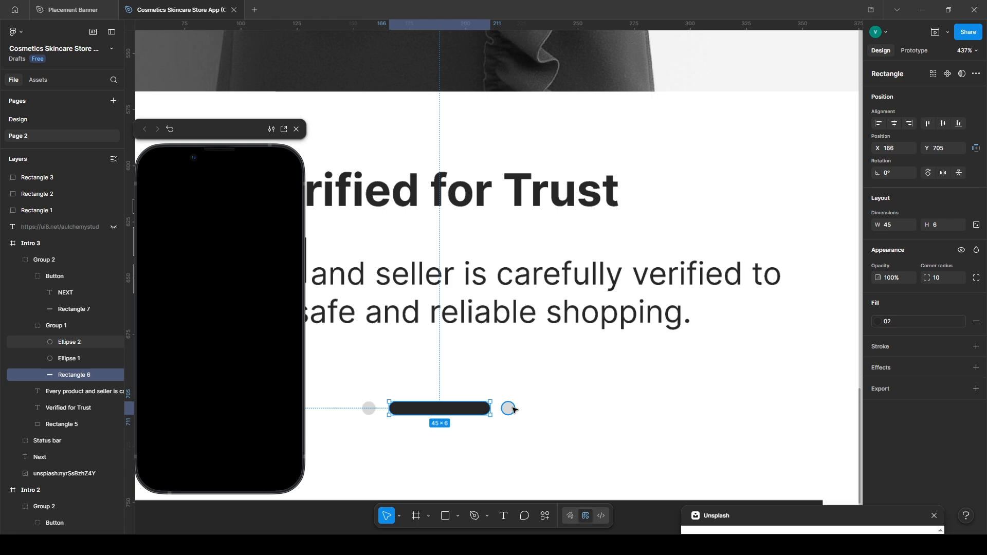
{"action": "left_click", "coordinate": [509, 407], "text": "shift"}
{"action": "scroll", "coordinate": [442, 412], "scroll_direction": "up", "scroll_amount": 4}
{"action": "left_click_drag", "start_coordinate": [442, 412], "coordinate": [590, 440]}
{"action": "scroll", "coordinate": [590, 441], "scroll_direction": "down", "scroll_amount": 10}
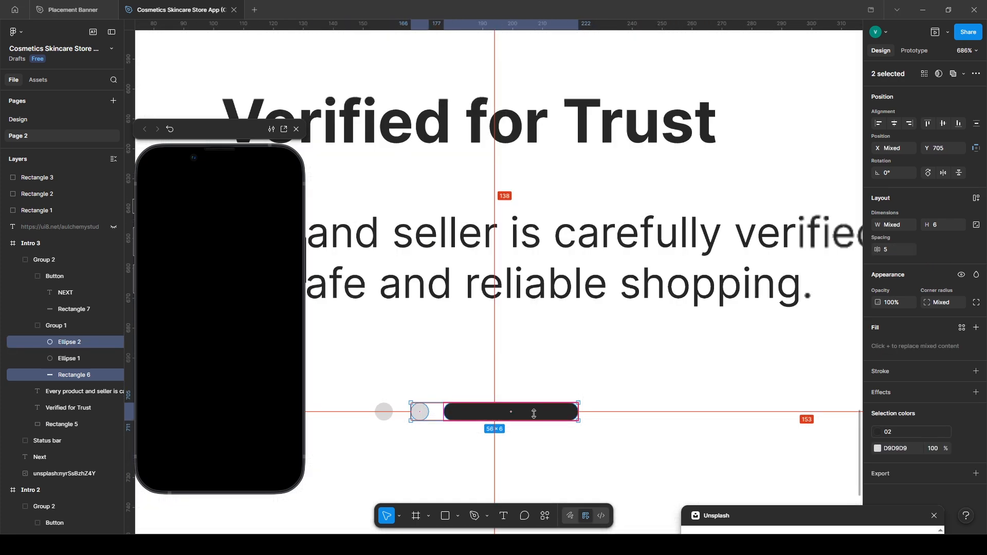
Step: Change the button label in Intro 3 to "GET STARTED"
{"action": "left_click", "coordinate": [717, 385]}
{"action": "type", "text": "Get"}
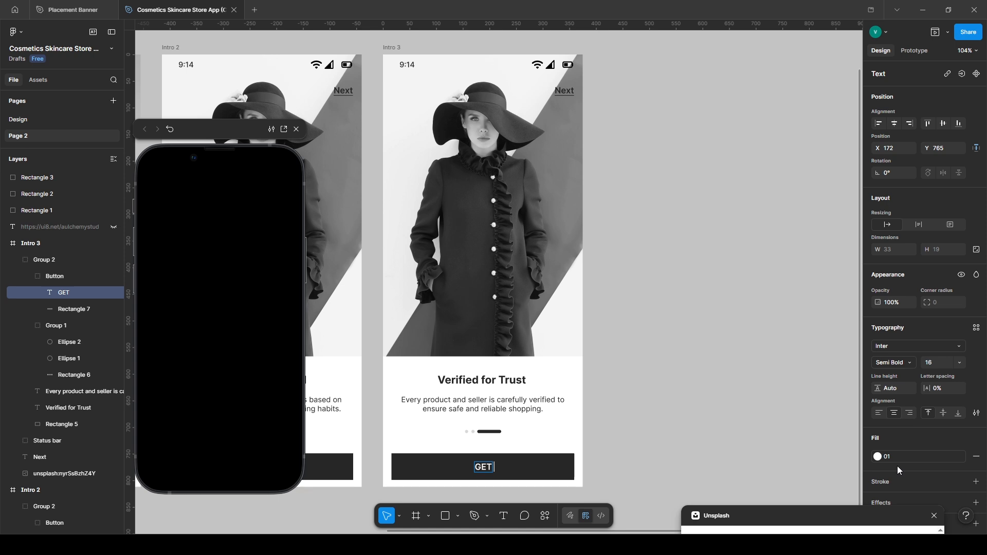
{"action": "left_click", "coordinate": [676, 415]}
Step: Close the preview and try moving the black coat photo out of Intro 3 onto the empty canvas
{"action": "left_click", "coordinate": [402, 47]}
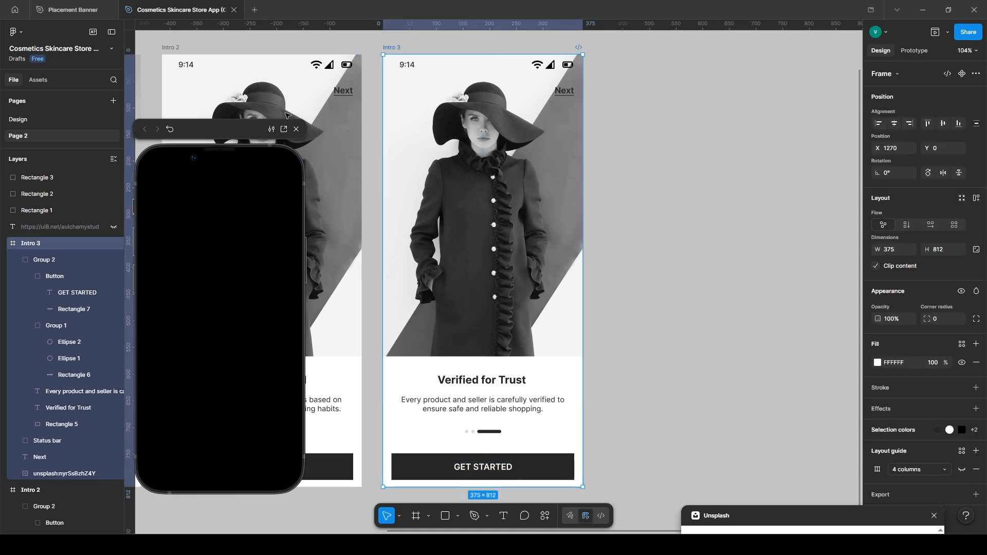
{"action": "left_click", "coordinate": [296, 129]}
{"action": "left_click", "coordinate": [687, 125]}
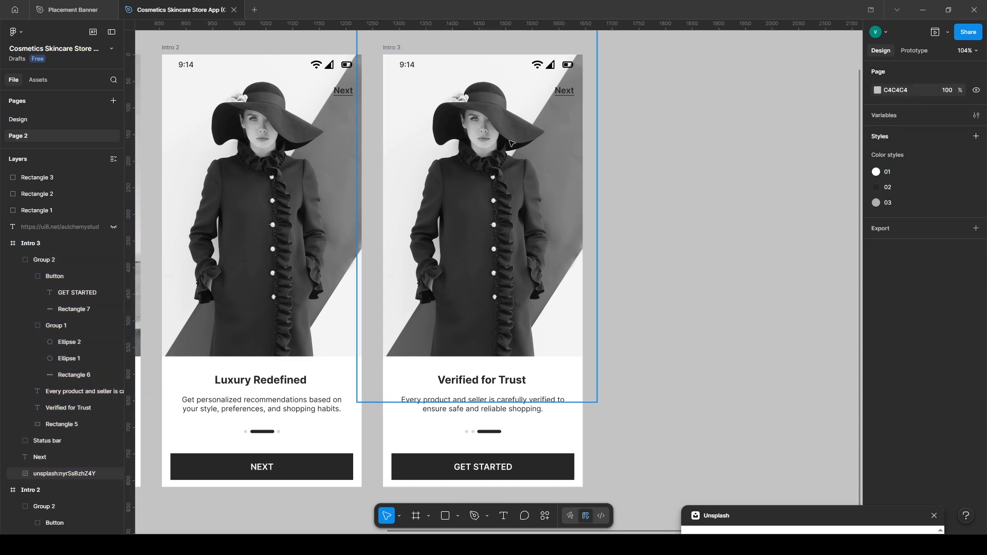
{"action": "left_click_drag", "start_coordinate": [434, 171], "coordinate": [440, 174]}
{"action": "left_click_drag", "start_coordinate": [701, 205], "coordinate": [695, 200]}
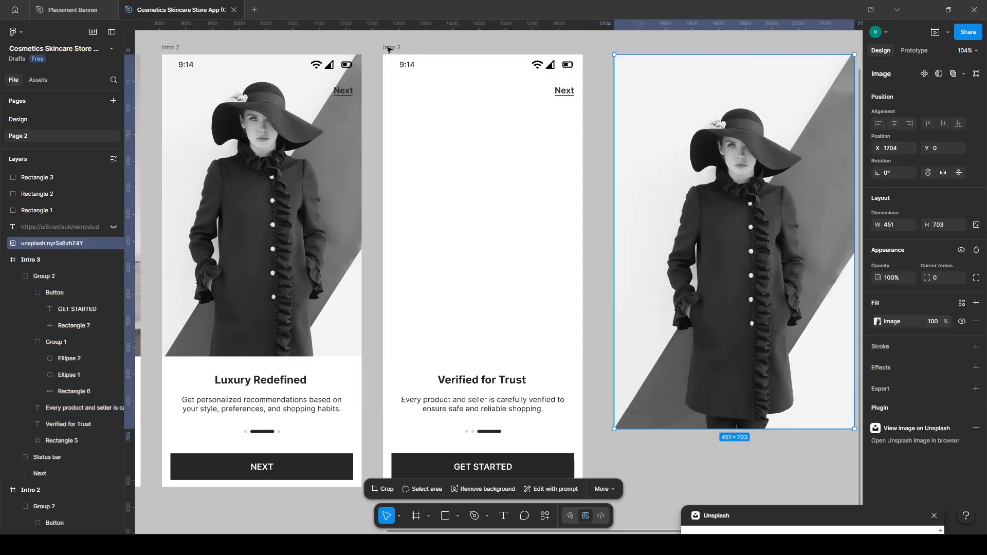
Step: Preview Intro 3 and insert the Unsplash fashion photo of the woman in a cream blazer with a red flower
{"action": "left_click", "coordinate": [392, 48]}
{"action": "left_click", "coordinate": [935, 33]}
{"action": "left_click", "coordinate": [768, 514]}
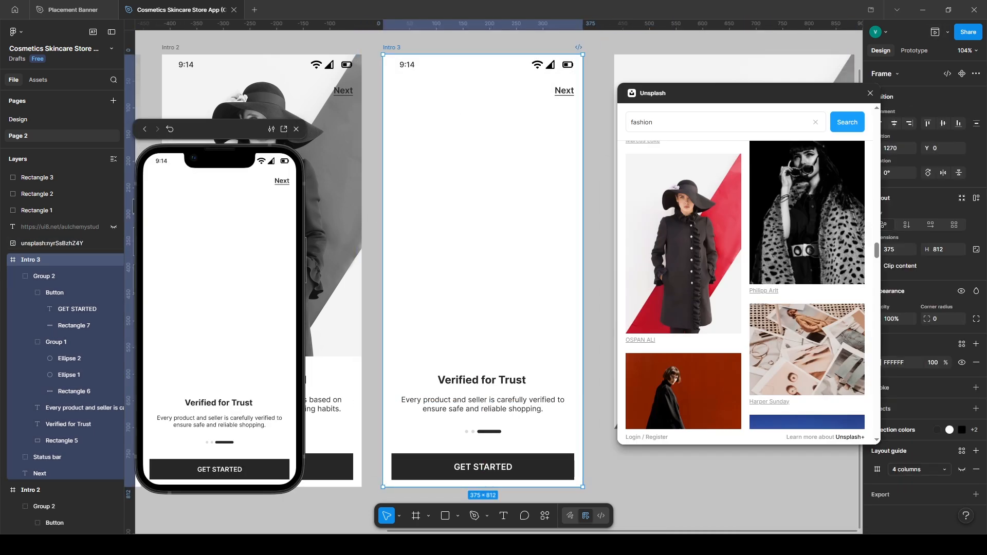
{"action": "left_click", "coordinate": [719, 172]}
{"action": "scroll", "coordinate": [832, 325], "scroll_direction": "down", "scroll_amount": 5}
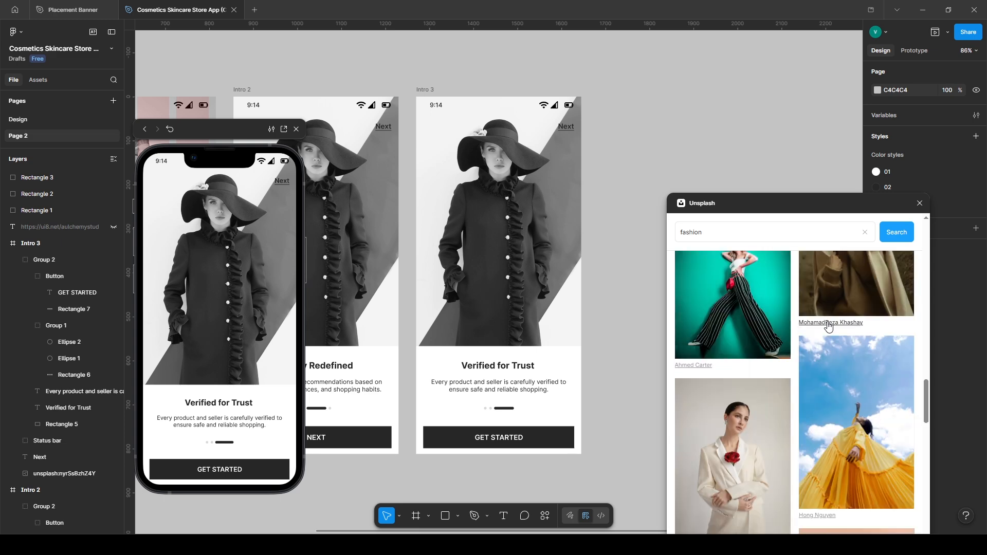
{"action": "scroll", "coordinate": [806, 322], "scroll_direction": "down", "scroll_amount": 2}
{"action": "left_click", "coordinate": [730, 355]}
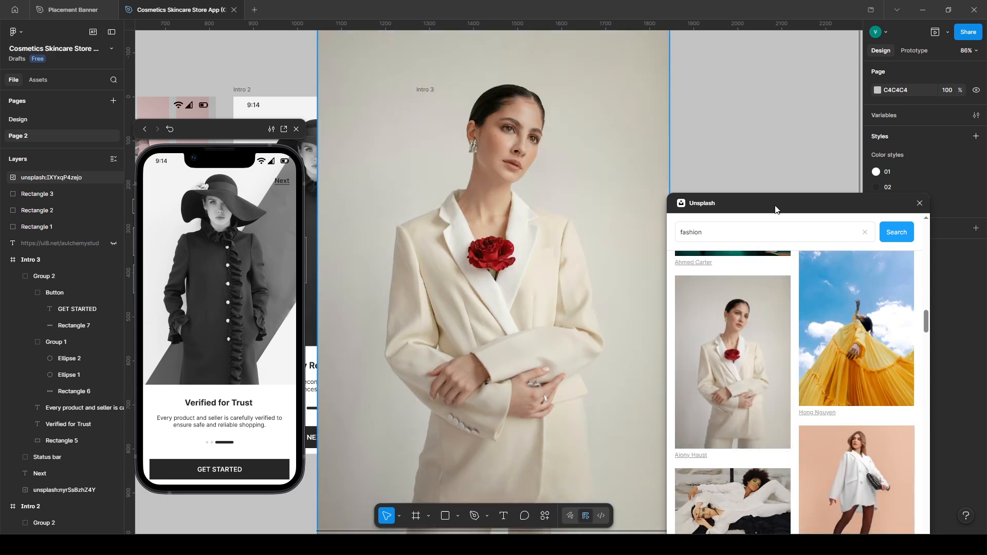
{"action": "left_click", "coordinate": [924, 206]}
Step: Shrink the cream blazer photo, move it into Intro 3 at the coat photo's layer level, and delete the coat photo
{"action": "left_click", "coordinate": [583, 203]}
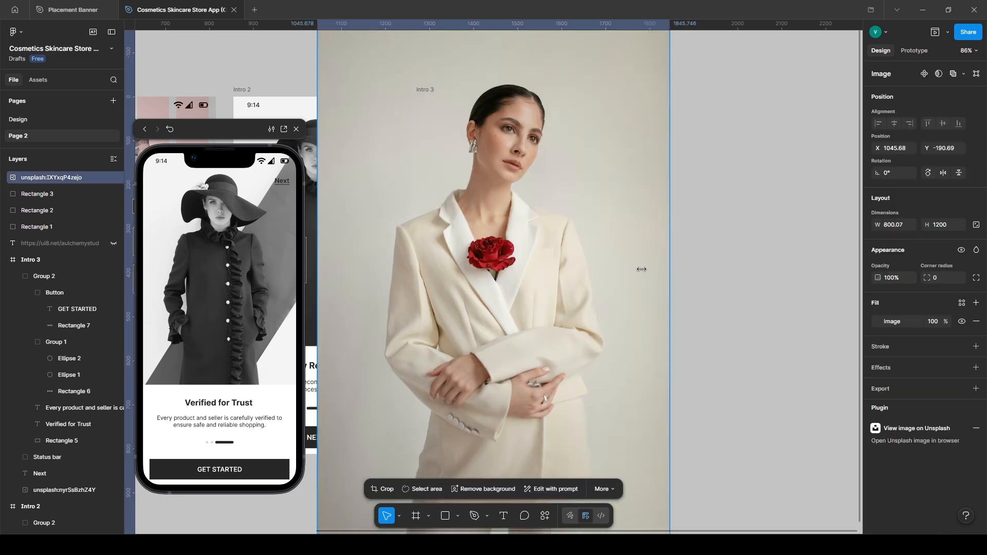
{"action": "left_click_drag", "start_coordinate": [669, 271], "coordinate": [581, 260]}
{"action": "key", "text": "ctrl+x"}
{"action": "left_click", "coordinate": [495, 129]}
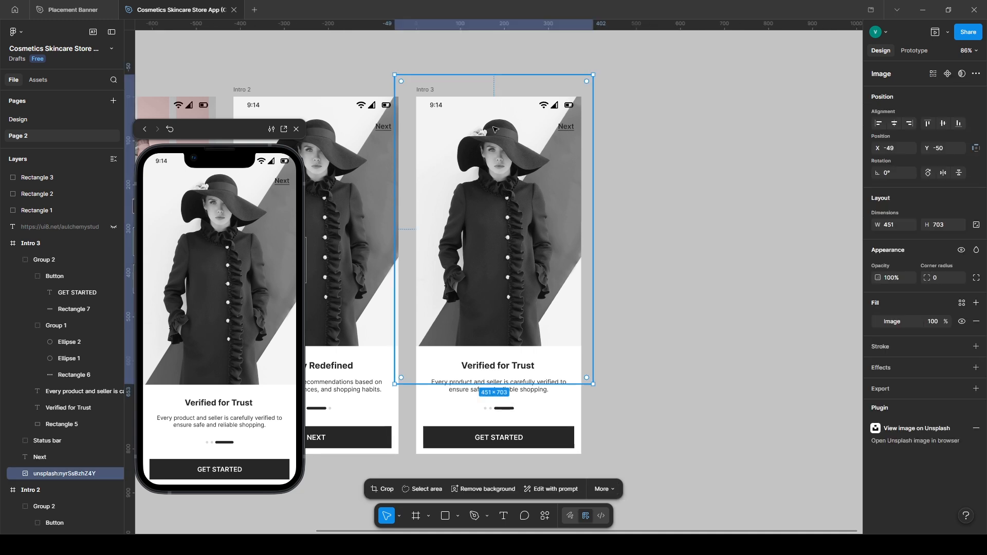
{"action": "key", "text": "ctrl+v"}
{"action": "left_click", "coordinate": [54, 490]}
{"action": "key", "text": "Delete"}
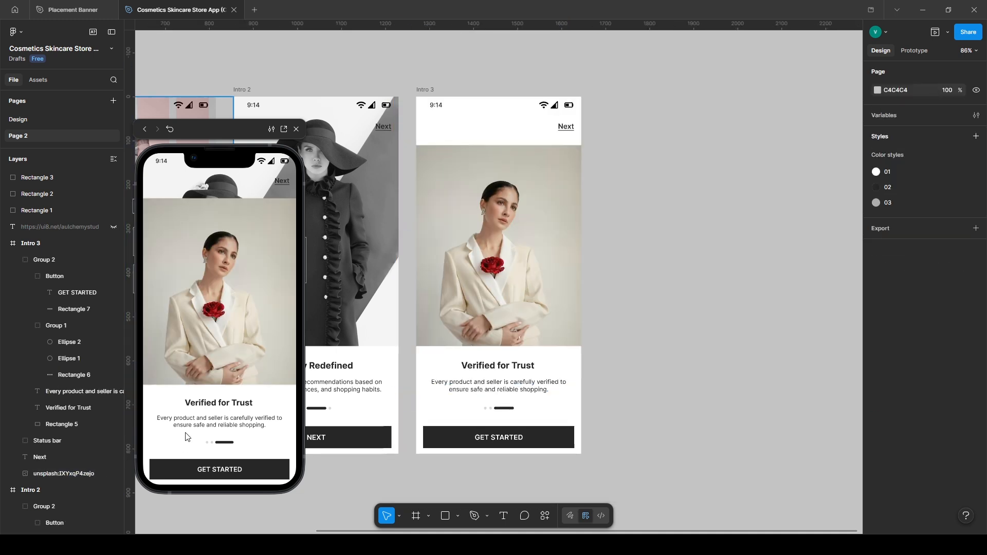
Step: Enlarge the blazer photo to about 508 × 761 and position it to fill the area above Intro 3's white panel
{"action": "left_click", "coordinate": [507, 220]}
{"action": "left_click_drag", "start_coordinate": [500, 144], "coordinate": [502, 74]}
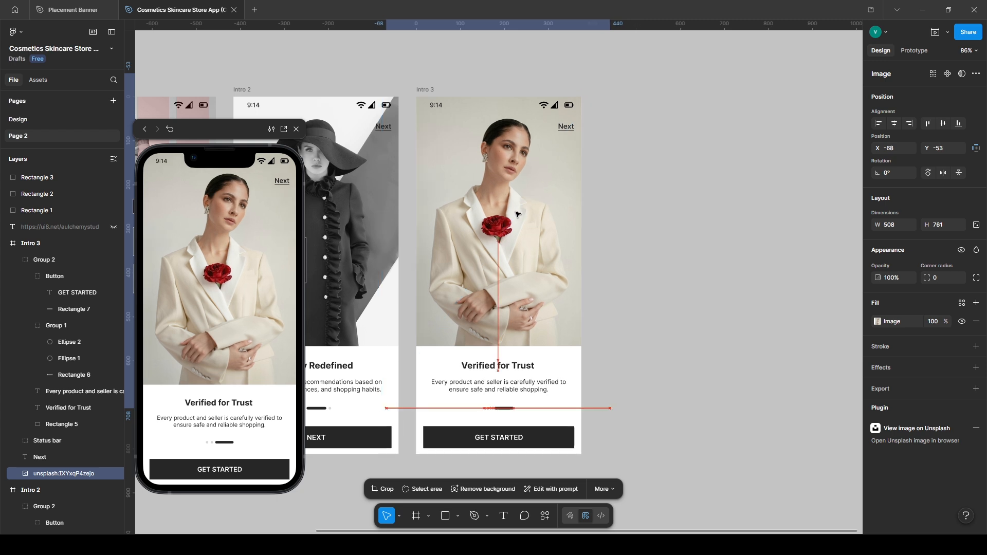
{"action": "left_click", "coordinate": [702, 273]}
Step: Fully desaturate the blazer photo in Intro 3 to black and white
{"action": "left_click", "coordinate": [539, 265]}
{"action": "left_click", "coordinate": [877, 322]}
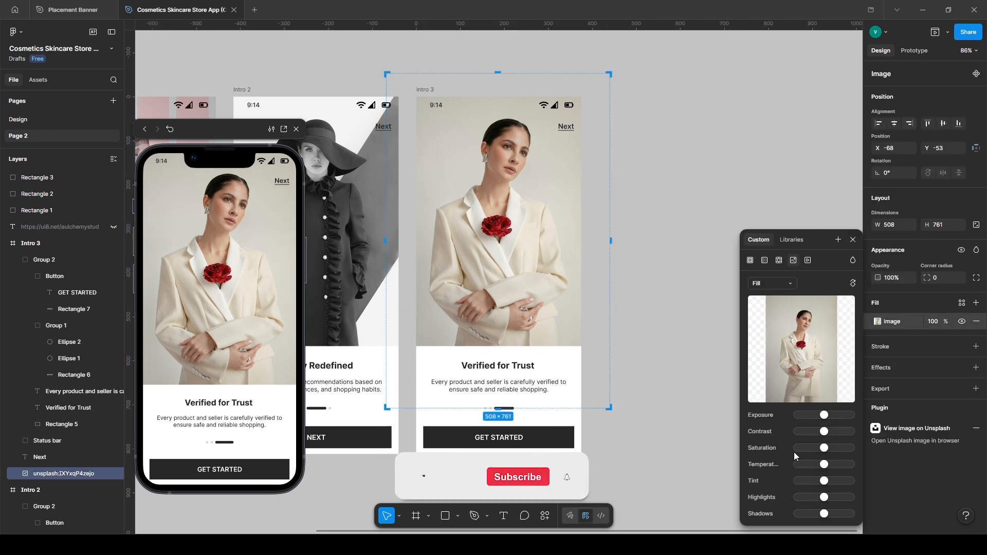
{"action": "left_click", "coordinate": [659, 364]}
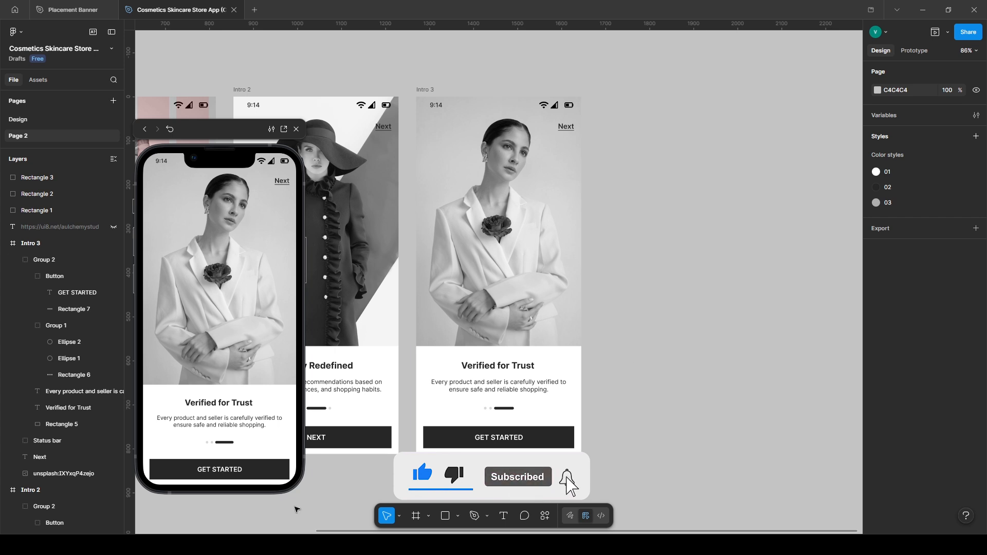
Step: Step back through the earlier intro screens in the preview and open the prototype in presentation view
{"action": "key", "text": "Left"}
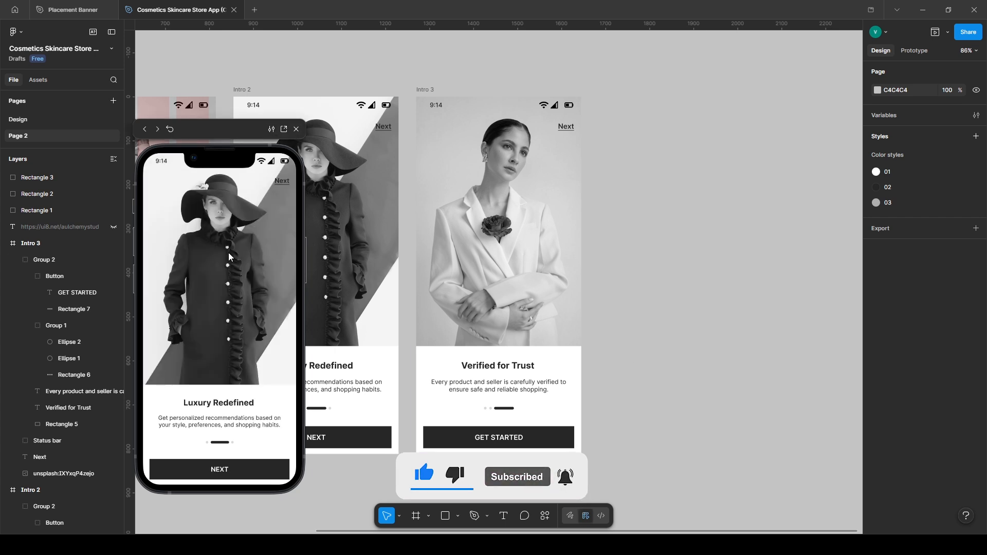
{"action": "key", "text": "Left"}
{"action": "left_click", "coordinate": [283, 129]}
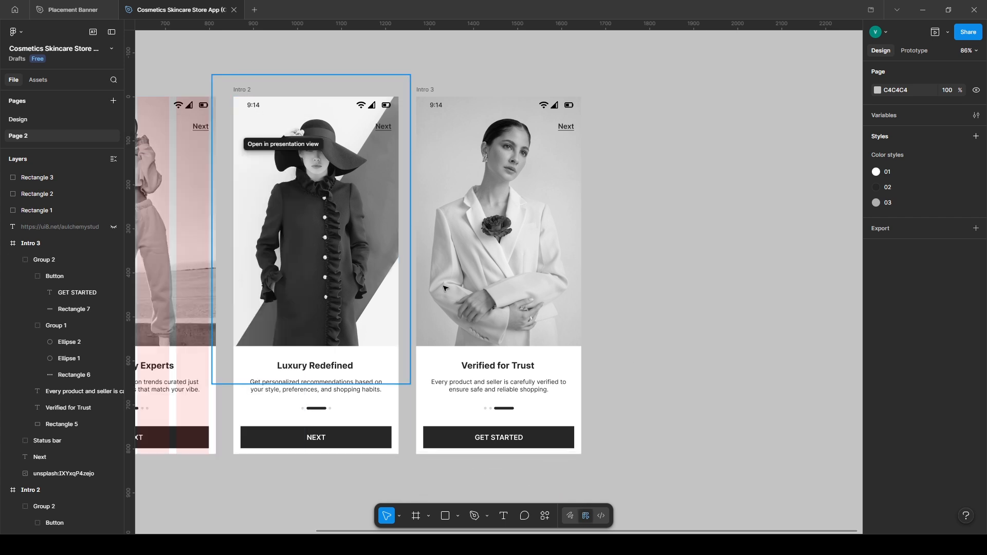